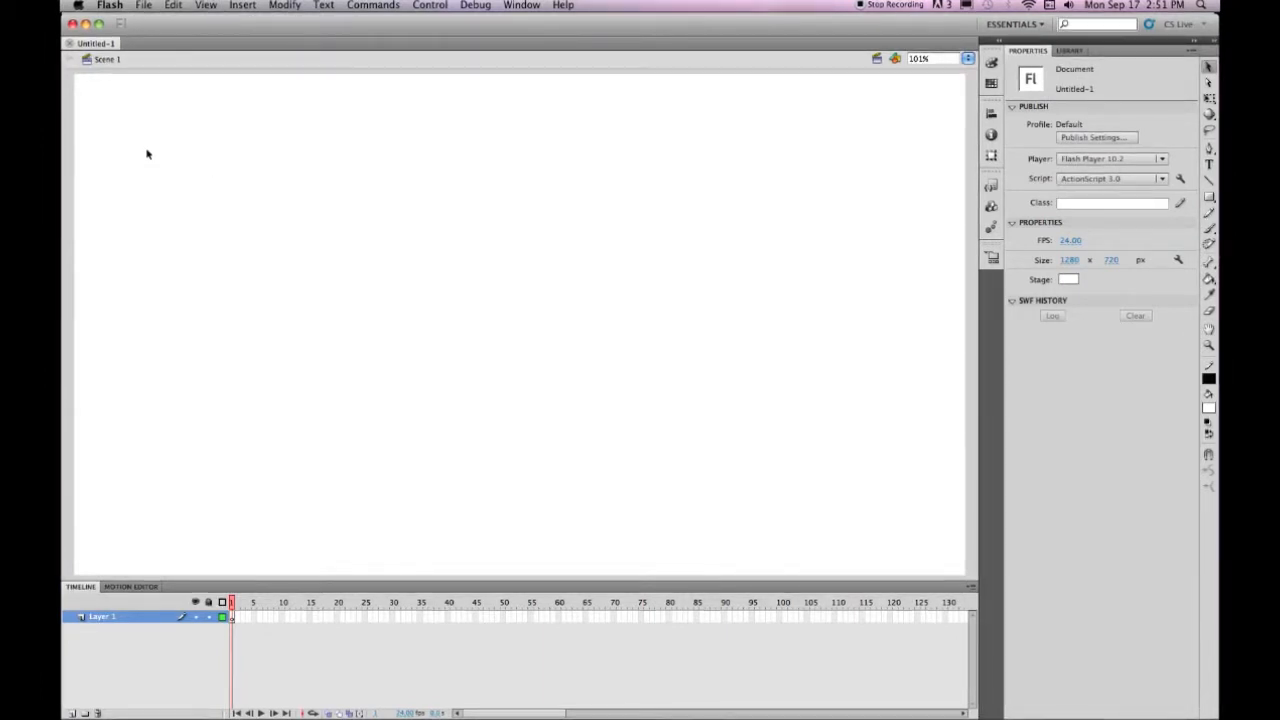
- Save the document as sunset.fla in the 03_Th folder
click(145, 6)
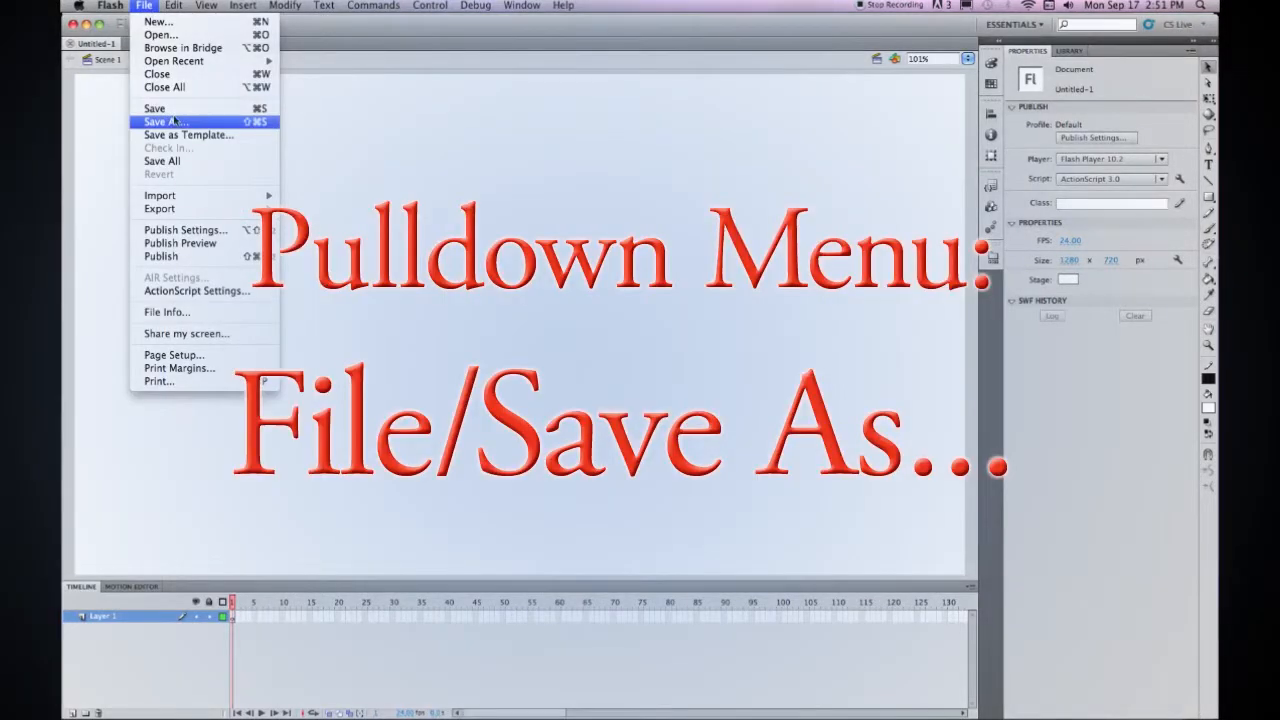
click(174, 121)
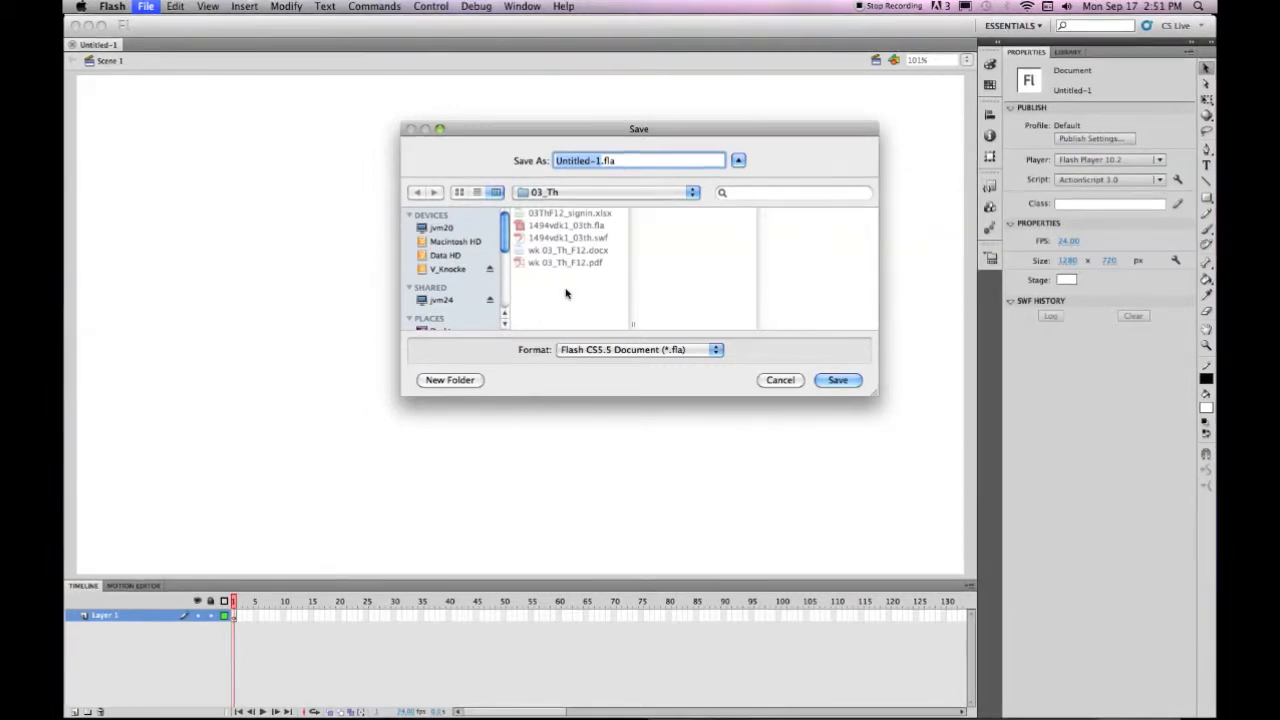
text(sunset)
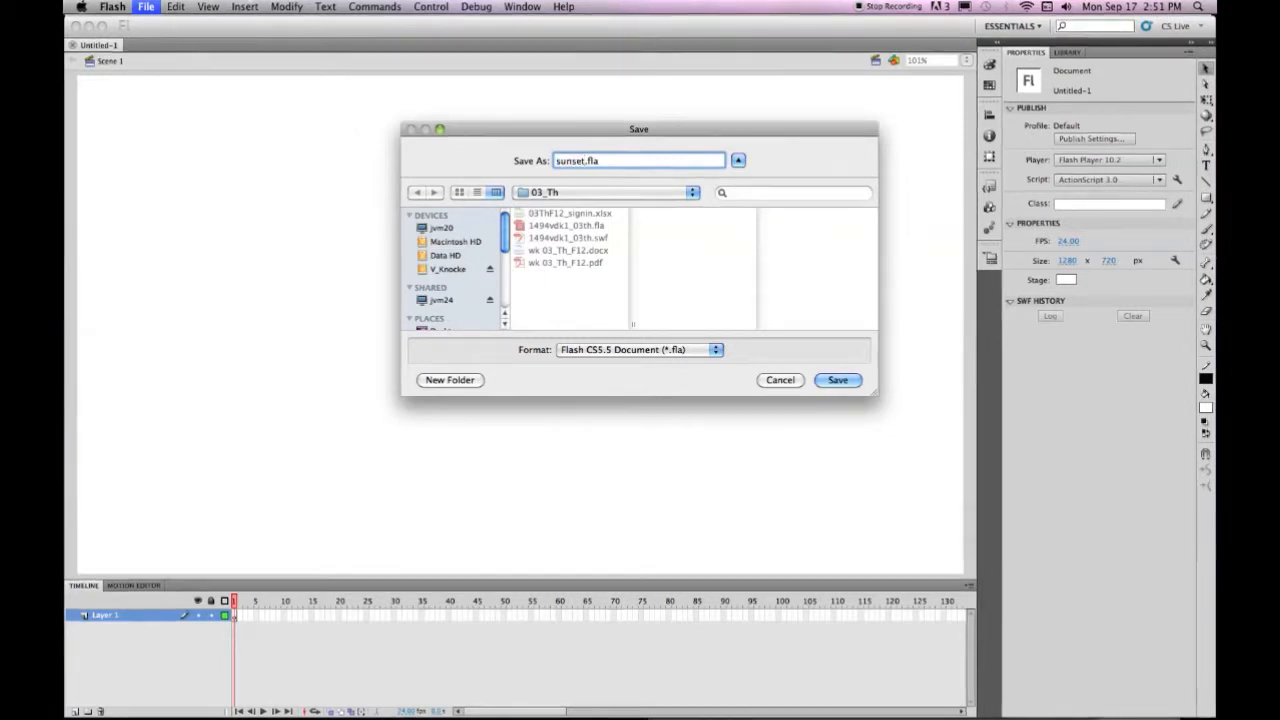
click(845, 381)
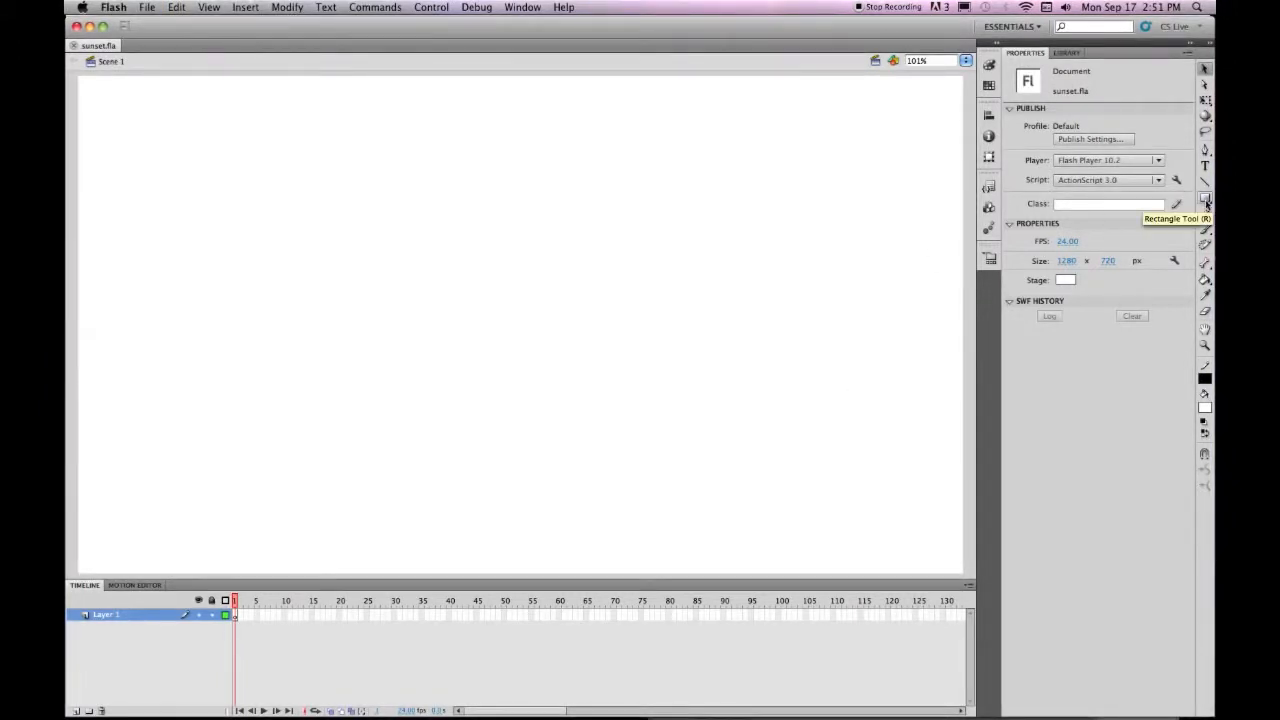
- Draw a white rectangle without a stroke, about 1001 by 628 px, from the stage's upper-left corner
click(1206, 202)
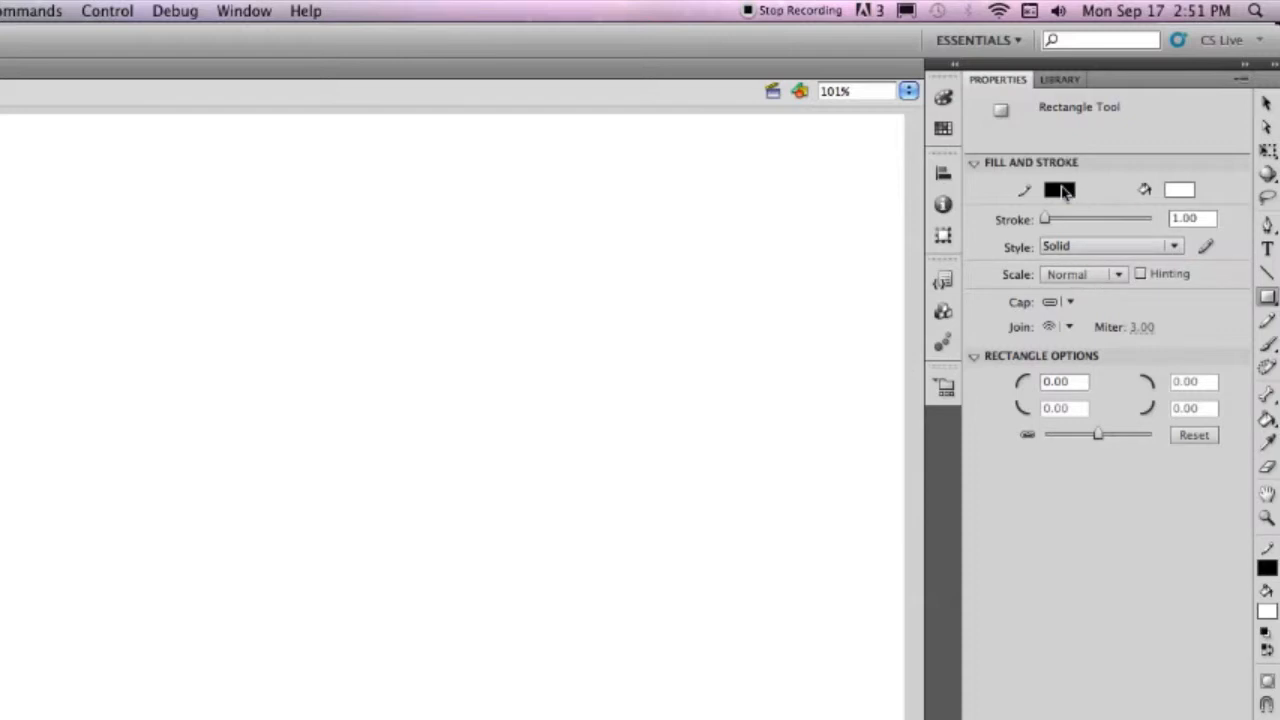
click(1066, 190)
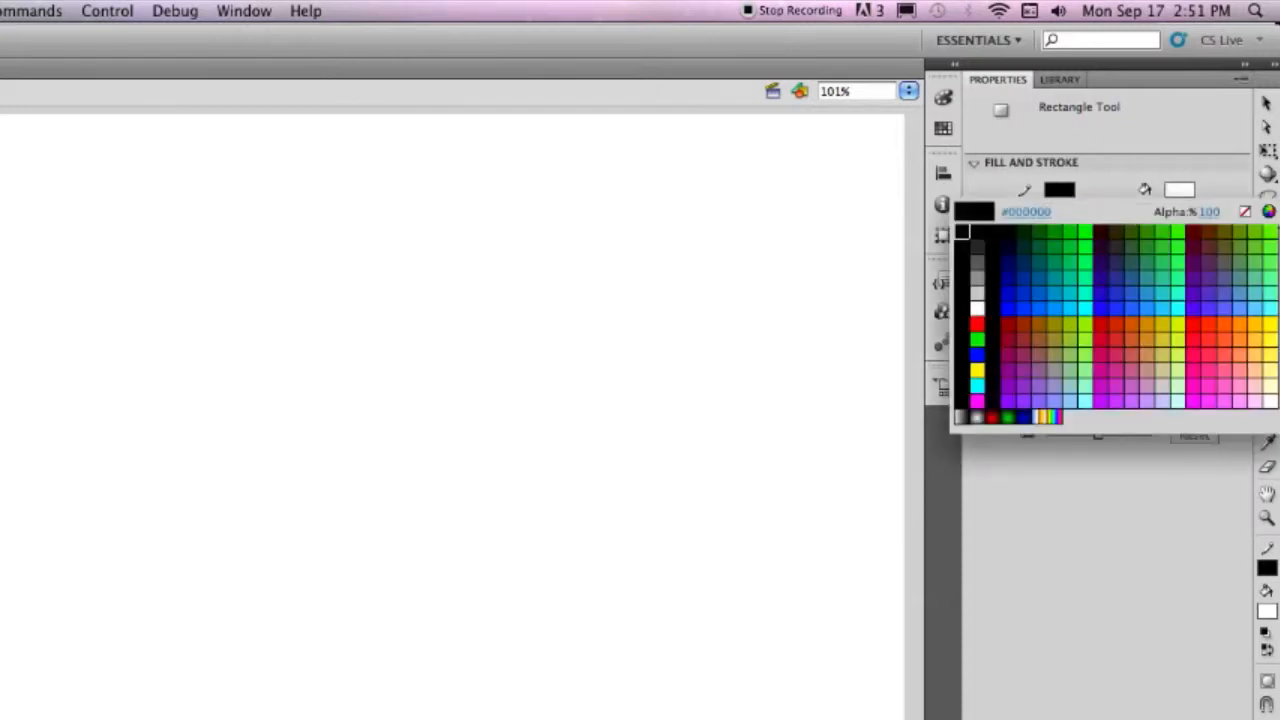
click(1244, 212)
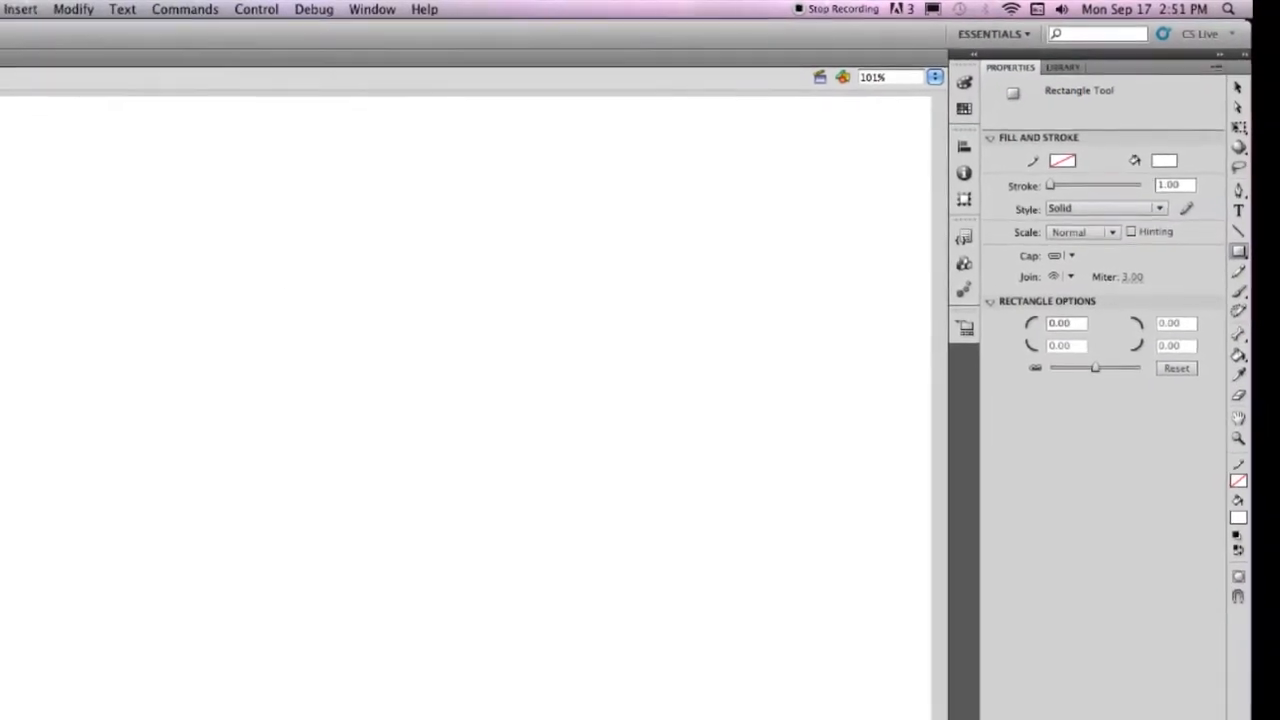
drag(78, 76, 771, 509)
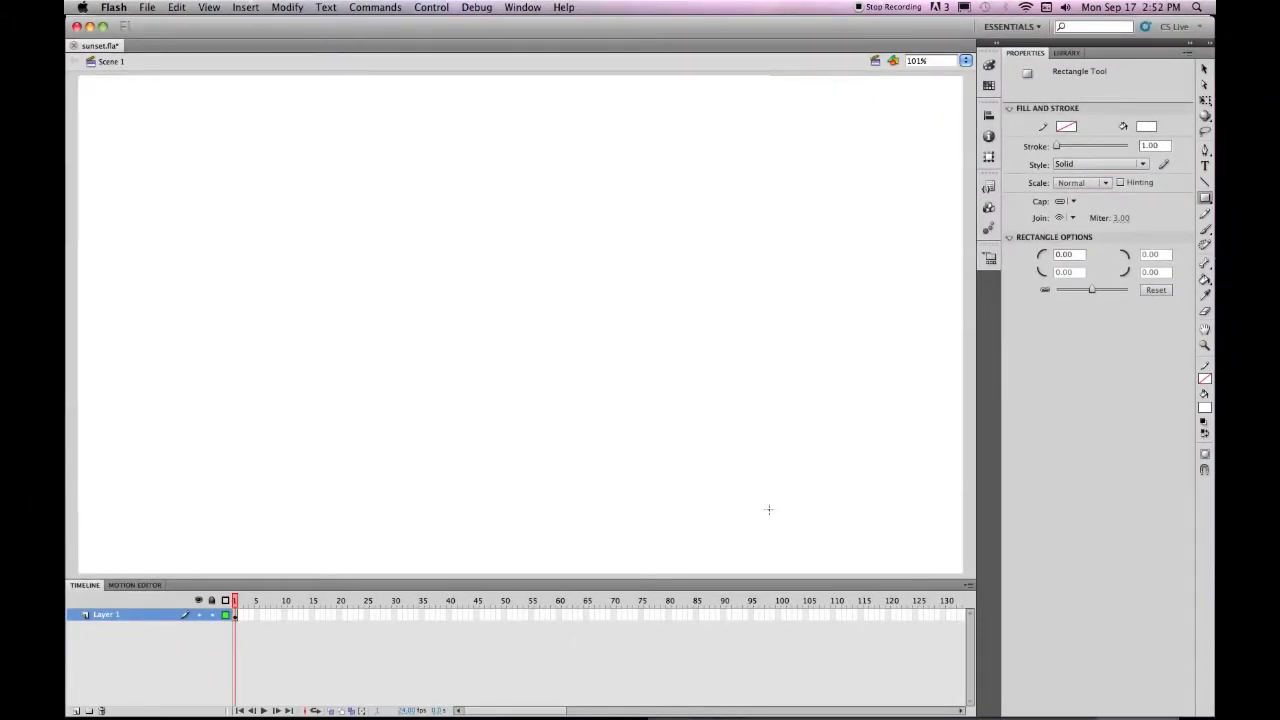
- Match the rectangle's width and height to the stage and align it to the stage's left and top edges
click(1205, 68)
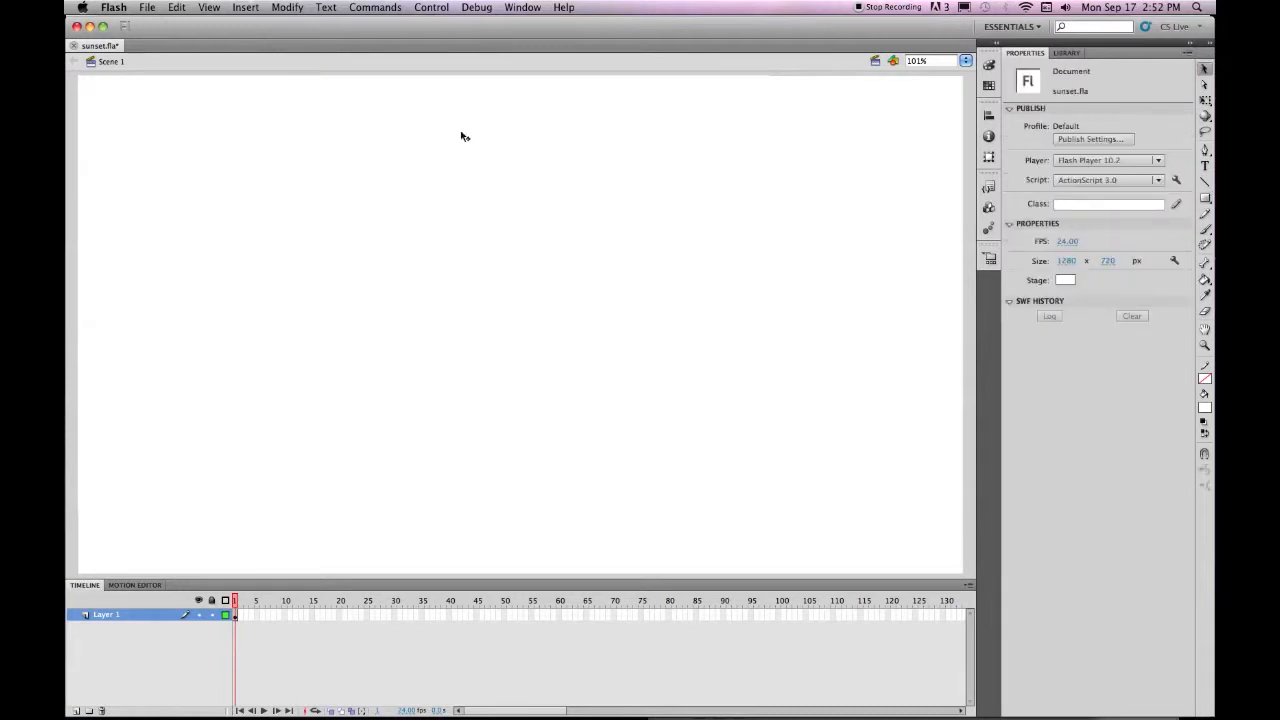
click(446, 281)
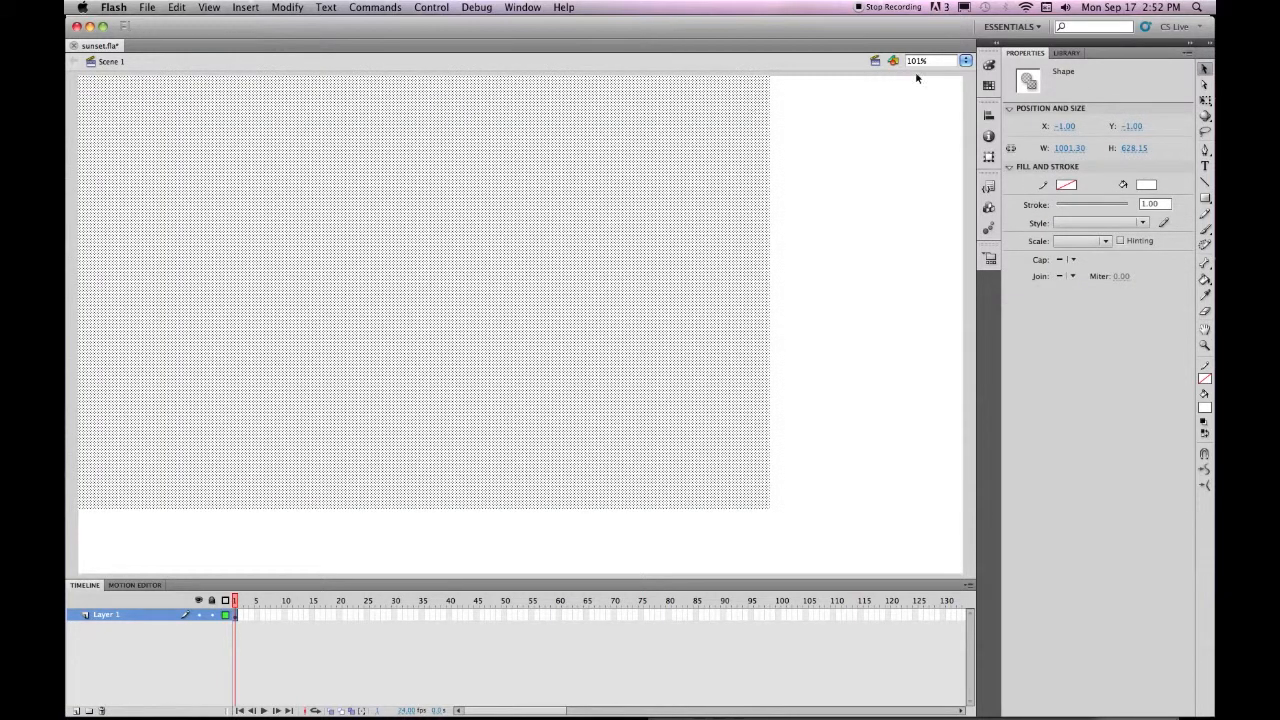
click(988, 116)
click(848, 234)
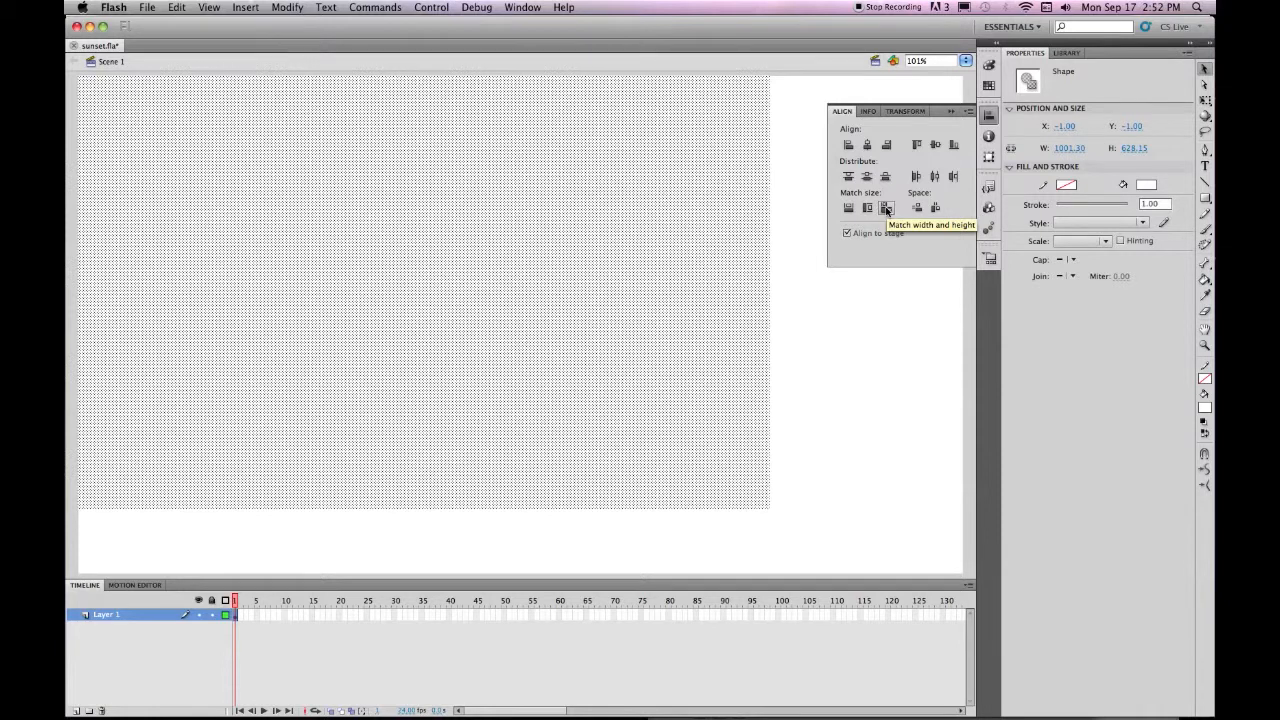
click(885, 208)
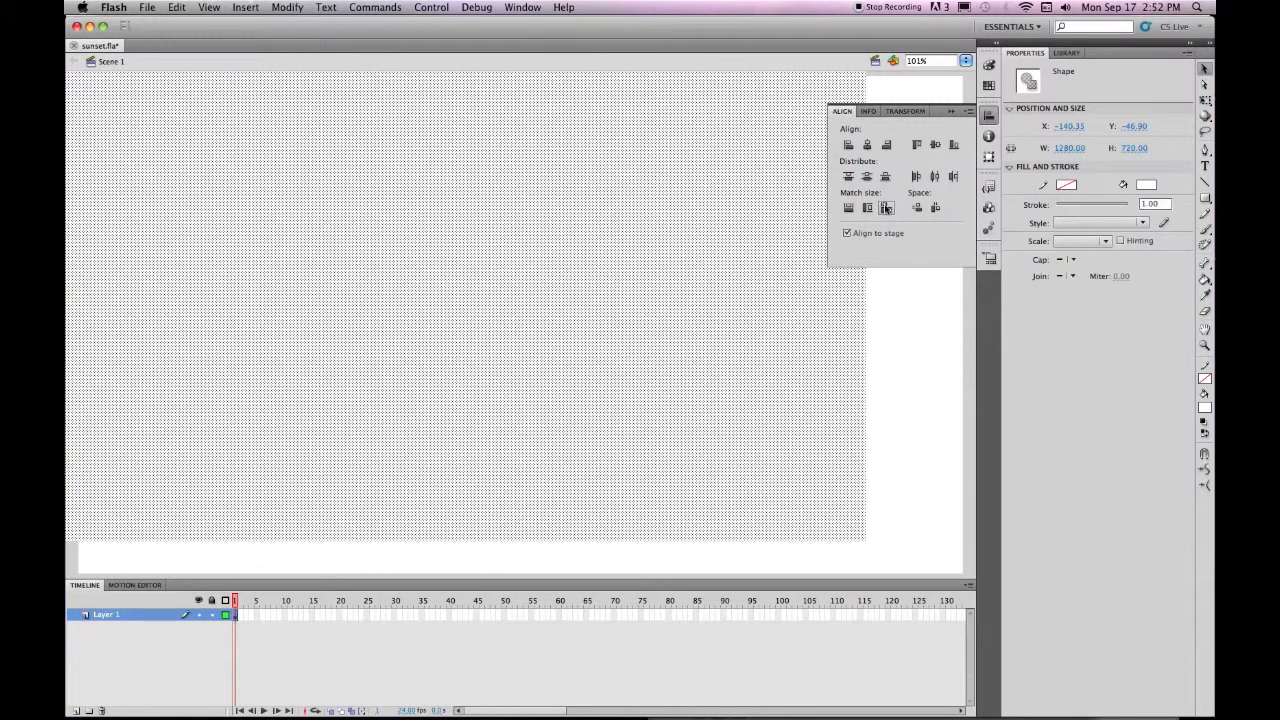
click(849, 146)
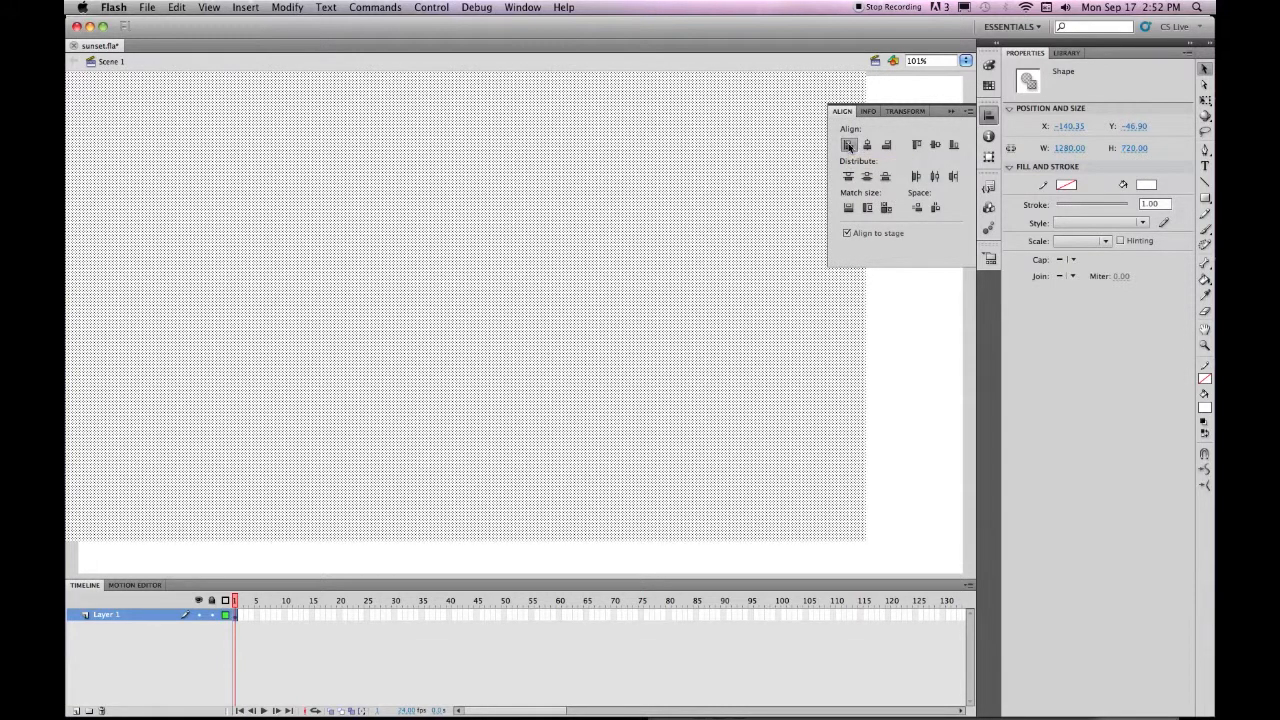
click(918, 145)
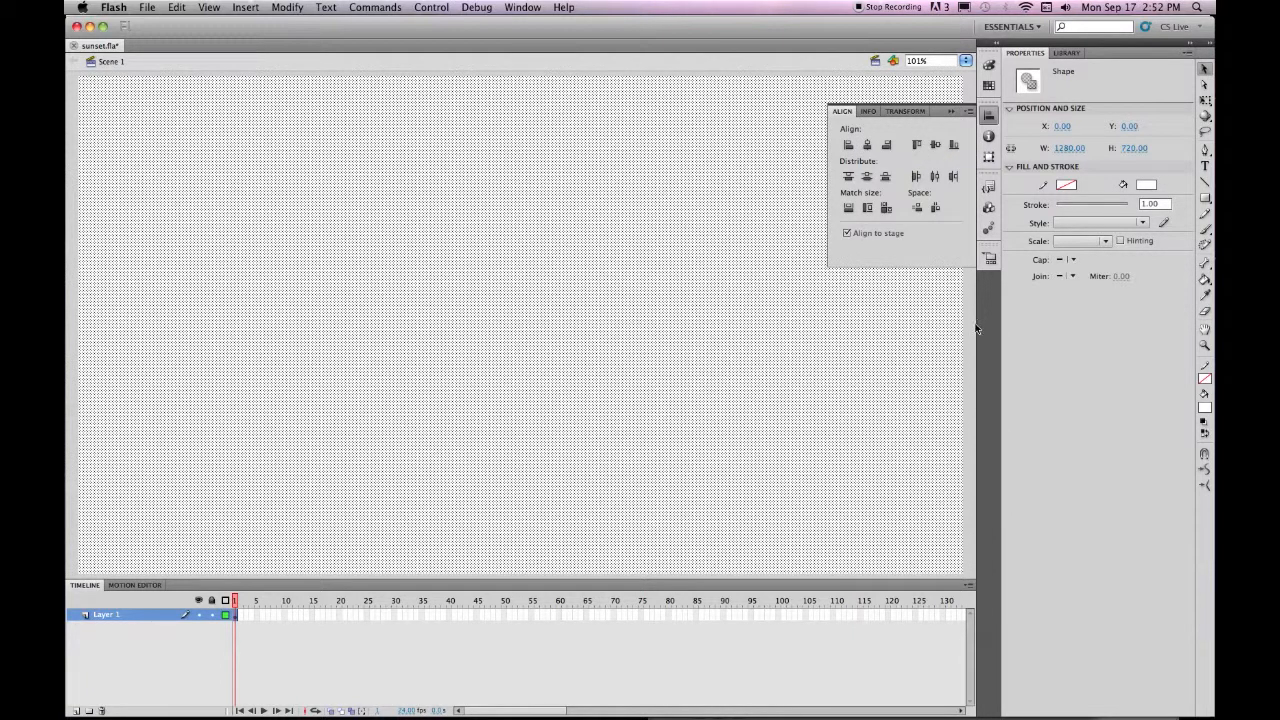
key(super+k)
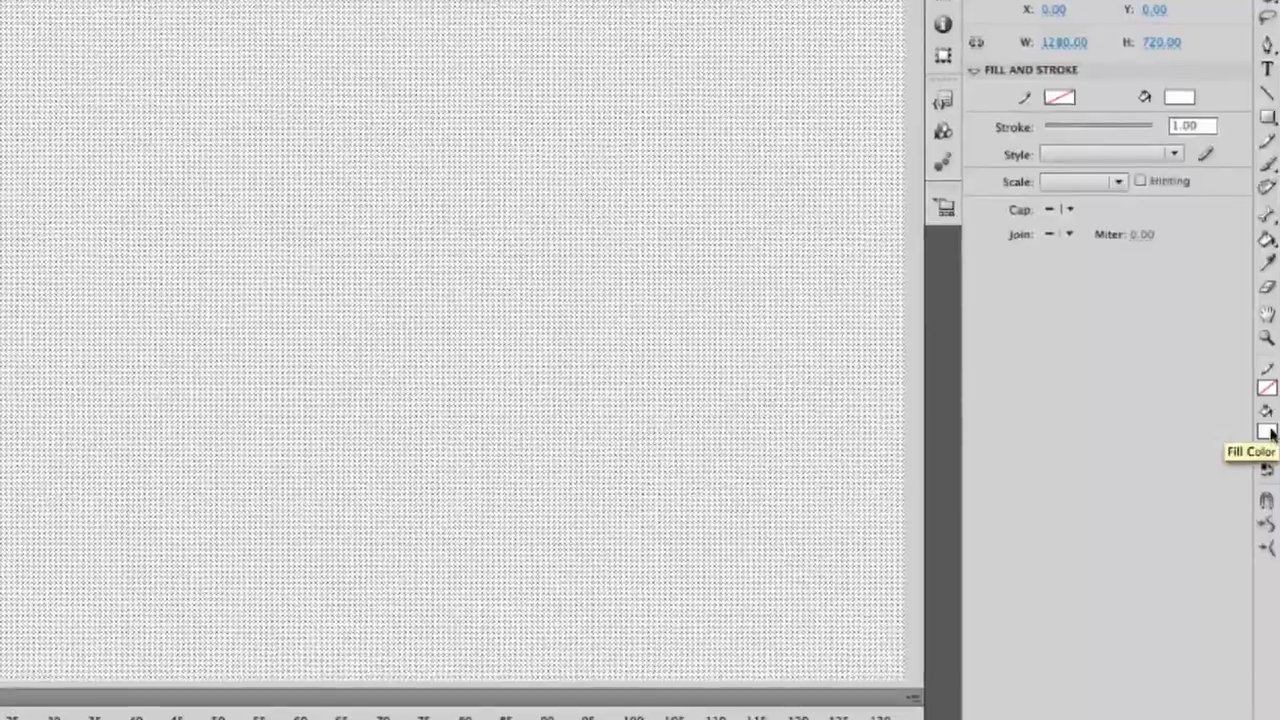
- Fill the rectangle with the white-to-black radial gradient and move the gradient's centre near the stage's upper-left corner
click(1245, 424)
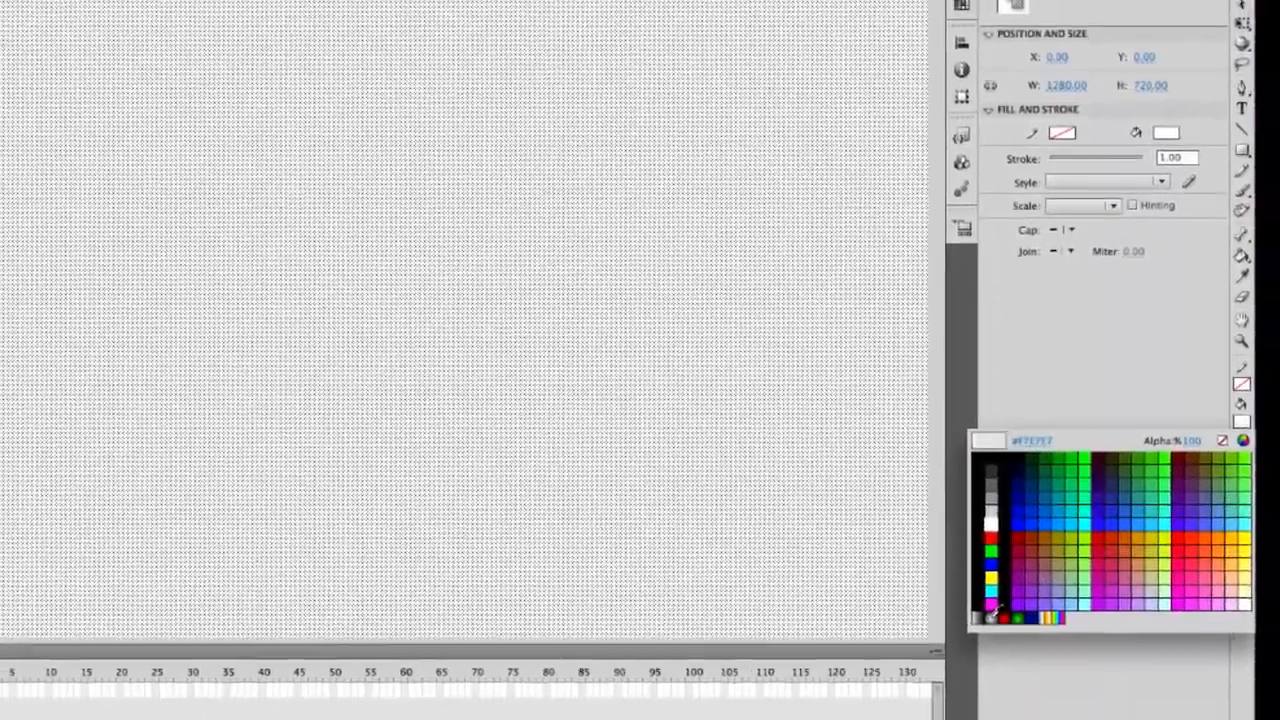
click(985, 631)
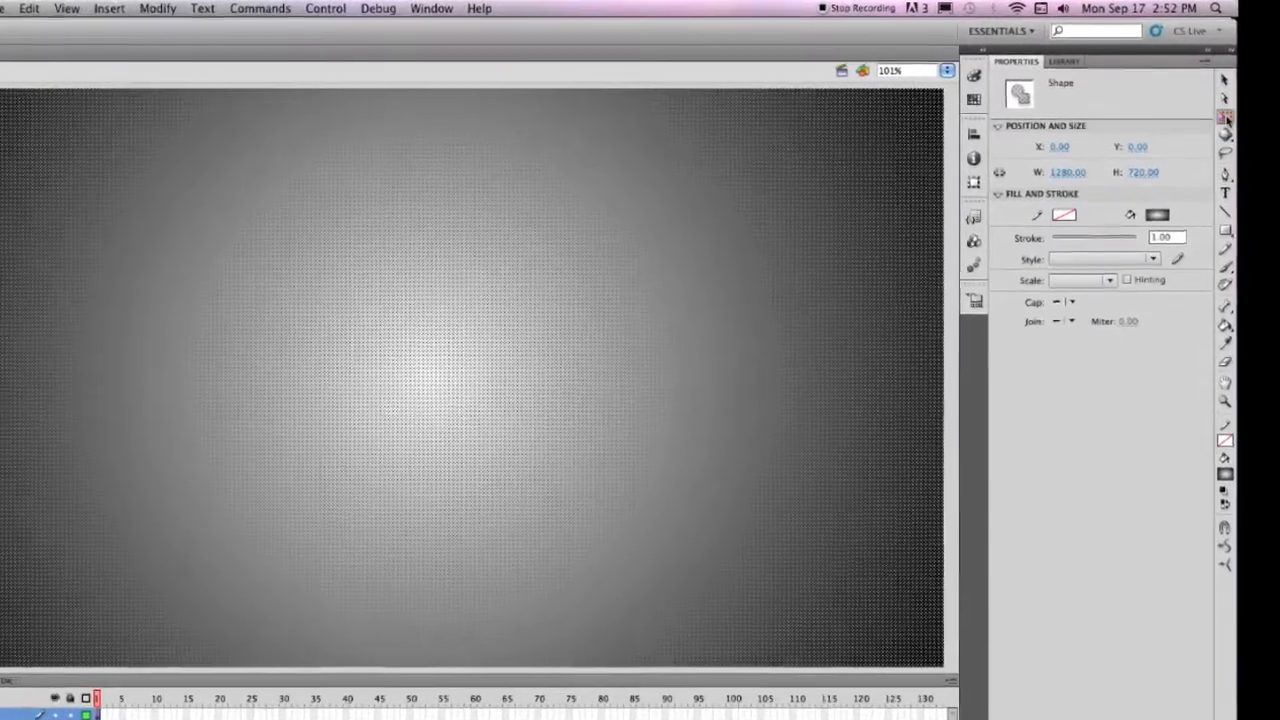
click(1206, 101)
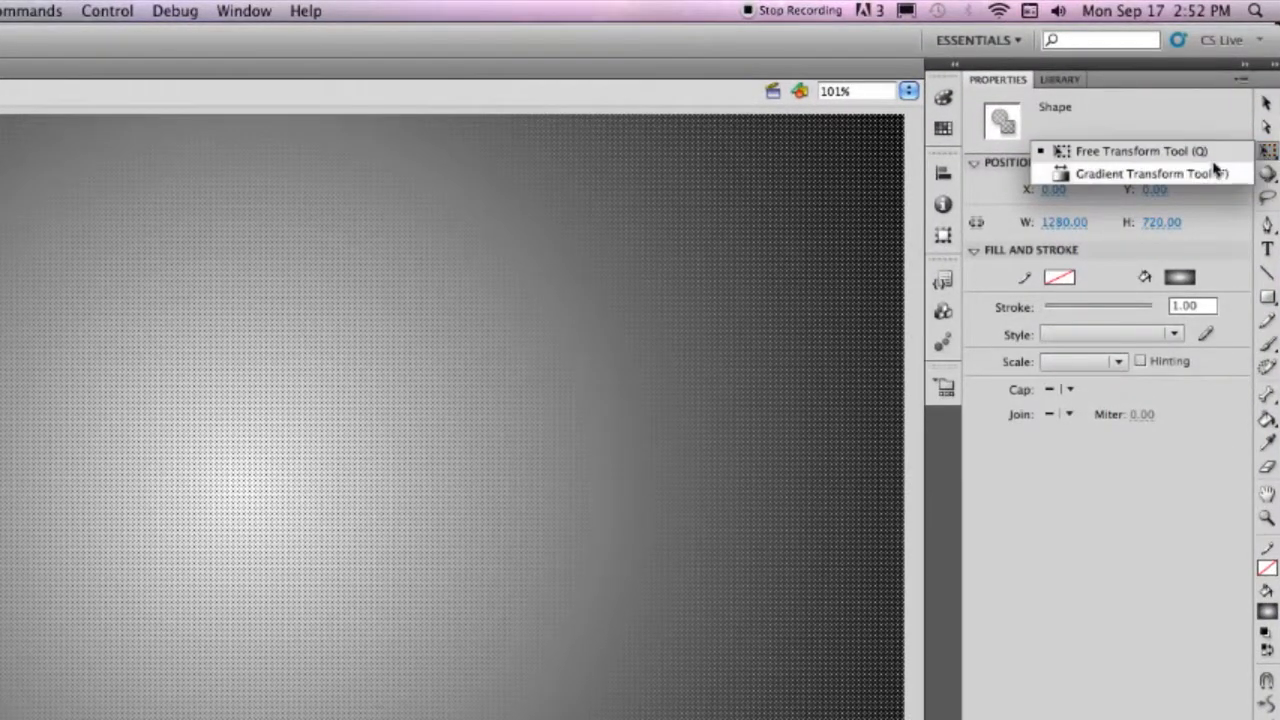
click(1194, 177)
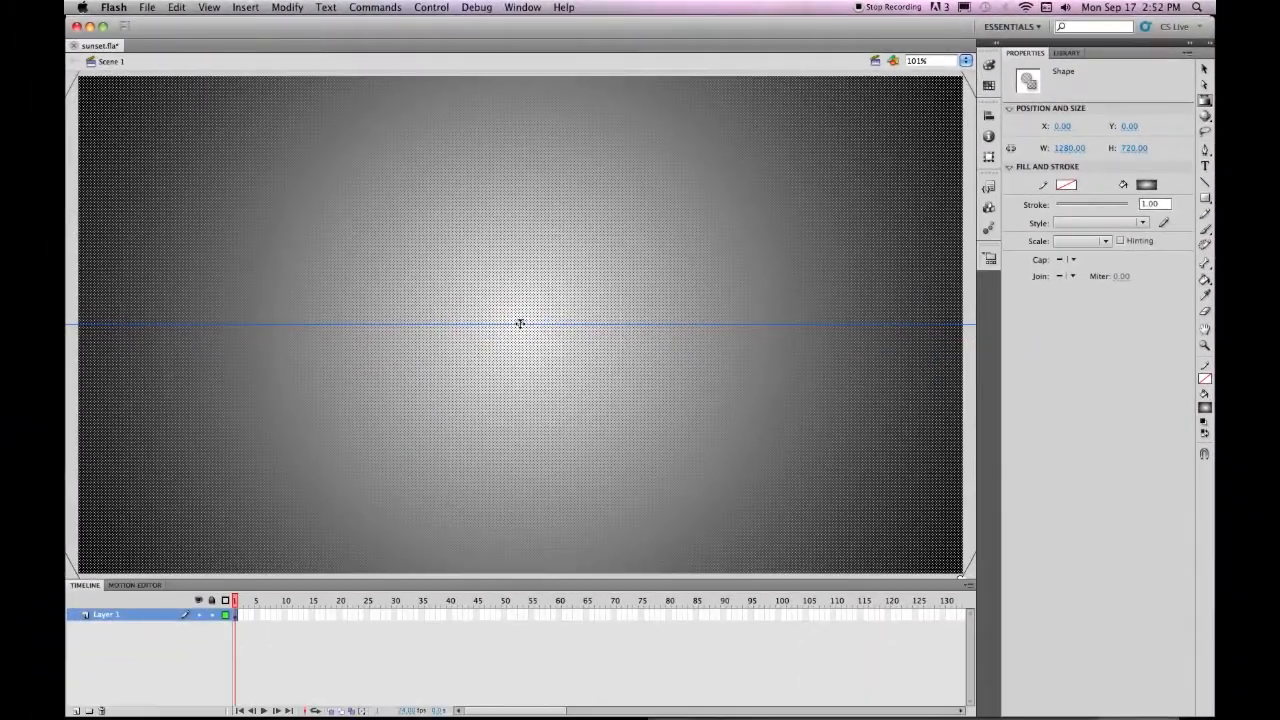
drag(520, 323, 125, 108)
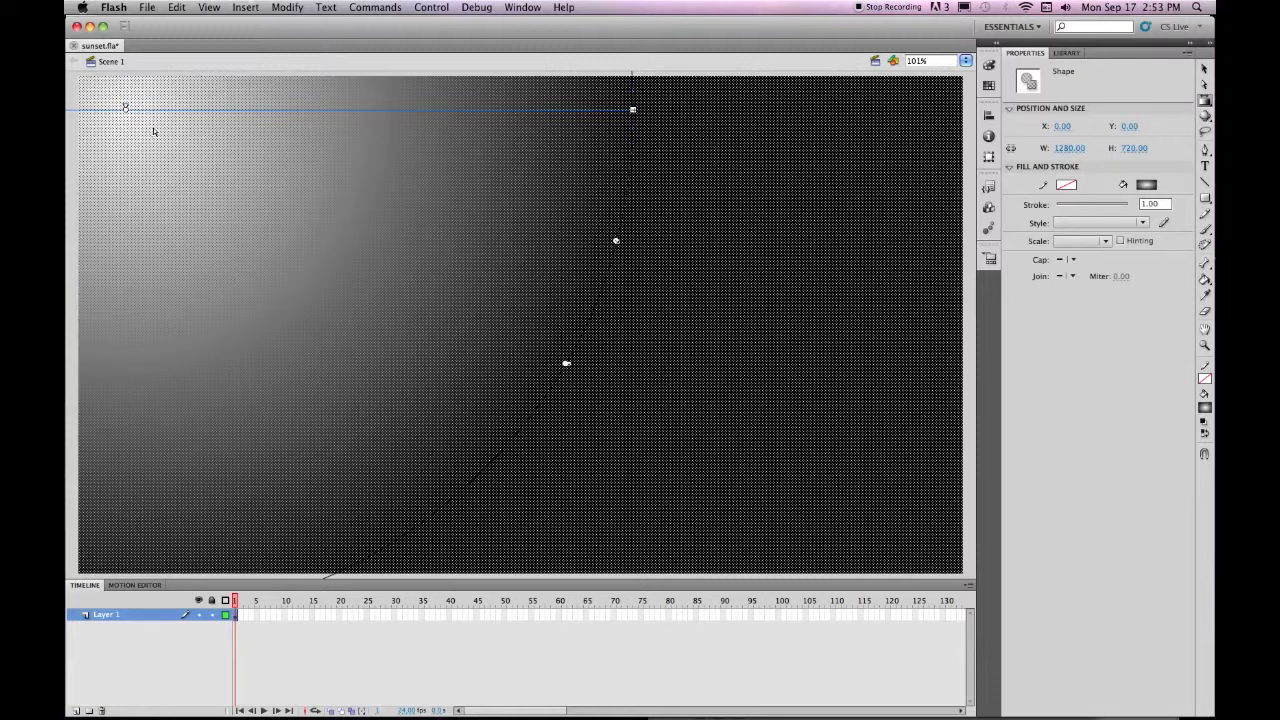
- Change the black outer colour of the radial gradient to sky blue #52CBF3
click(988, 68)
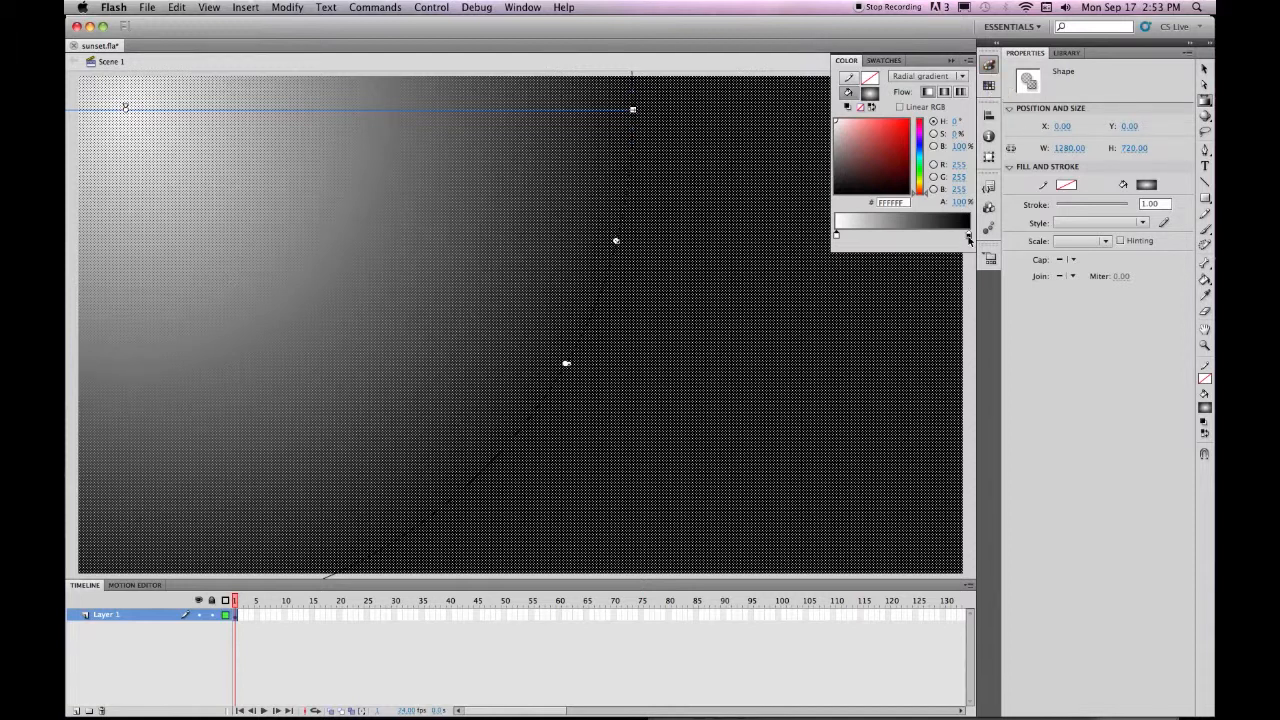
click(968, 236)
drag(927, 197, 928, 153)
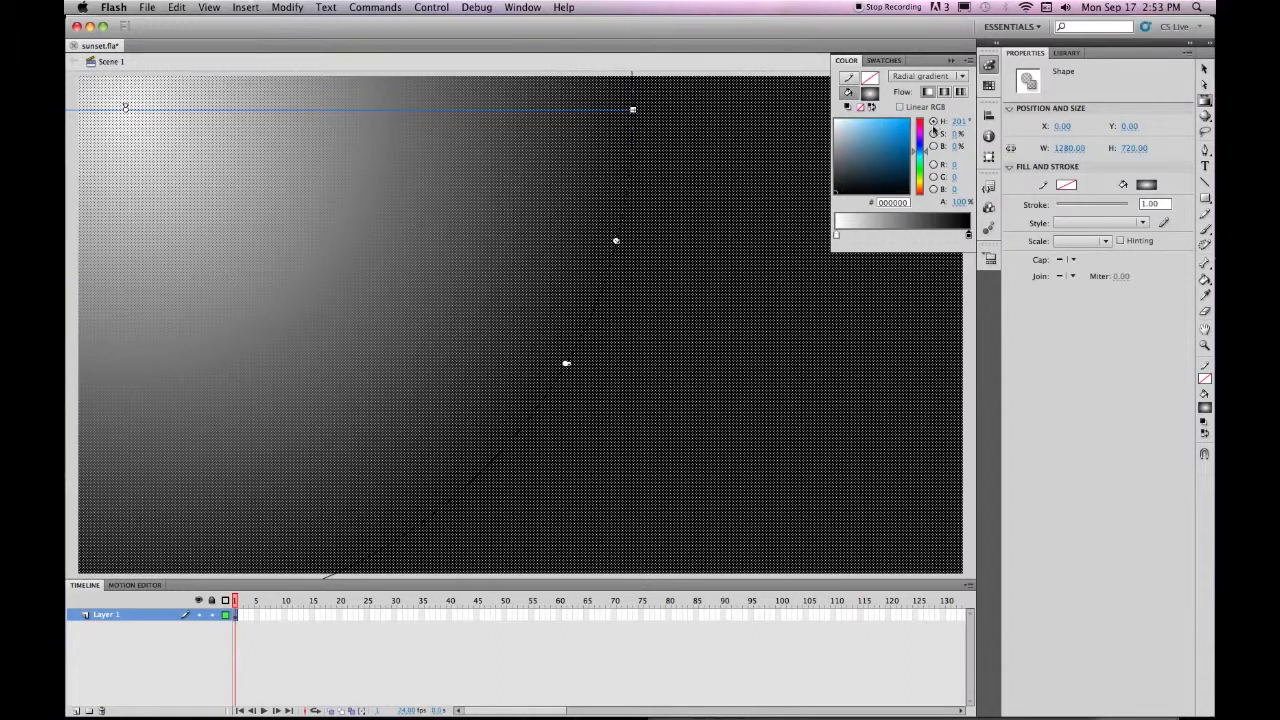
drag(927, 154, 927, 155)
click(883, 122)
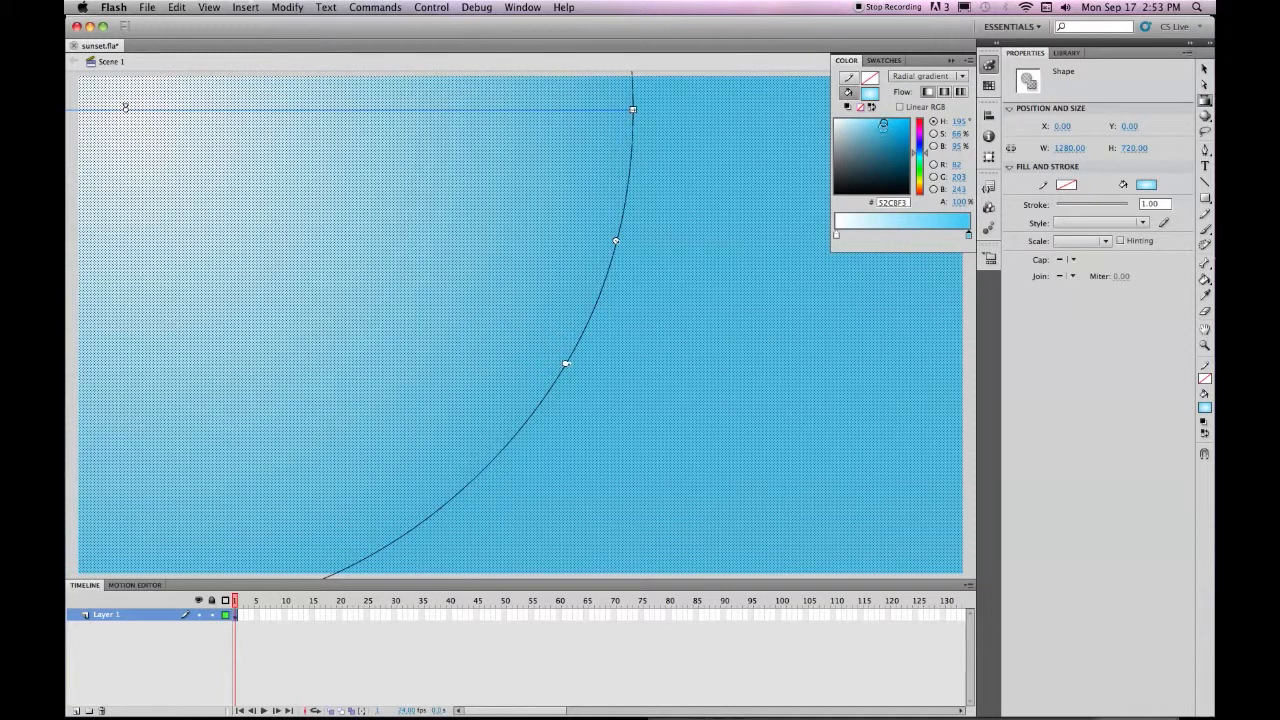
- Add a light blue #92DEF8 colour stop close to the gradient's white end and save the file
click(920, 235)
drag(920, 235, 848, 235)
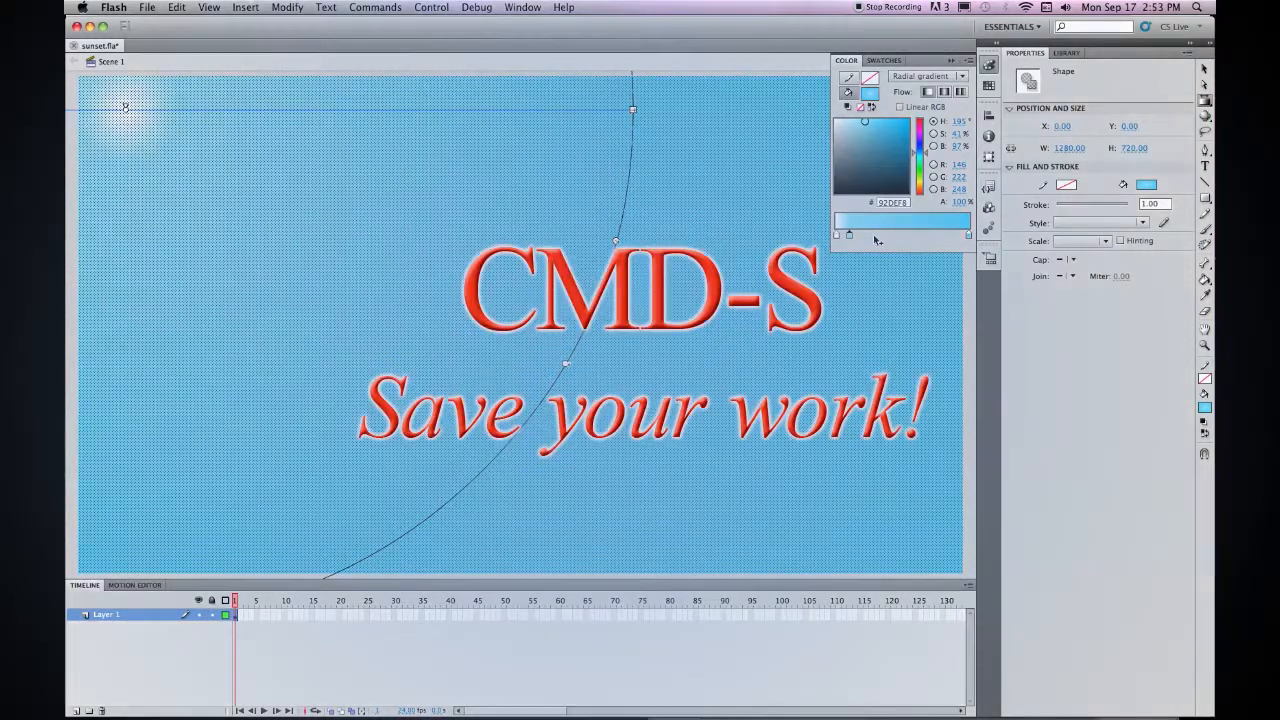
key(super+s)
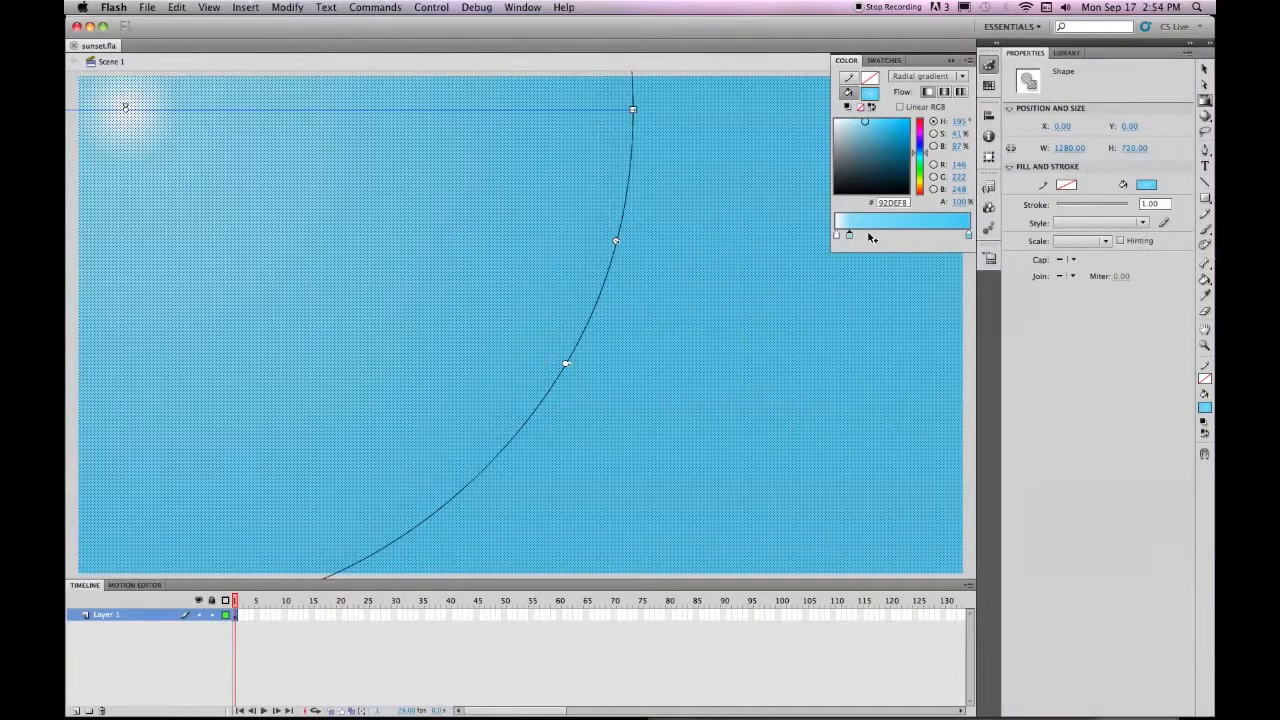
- Insert a keyframe at frame 240 of Layer 1 and move the gradient's centre there near the stage's lower-right corner
click(1206, 101)
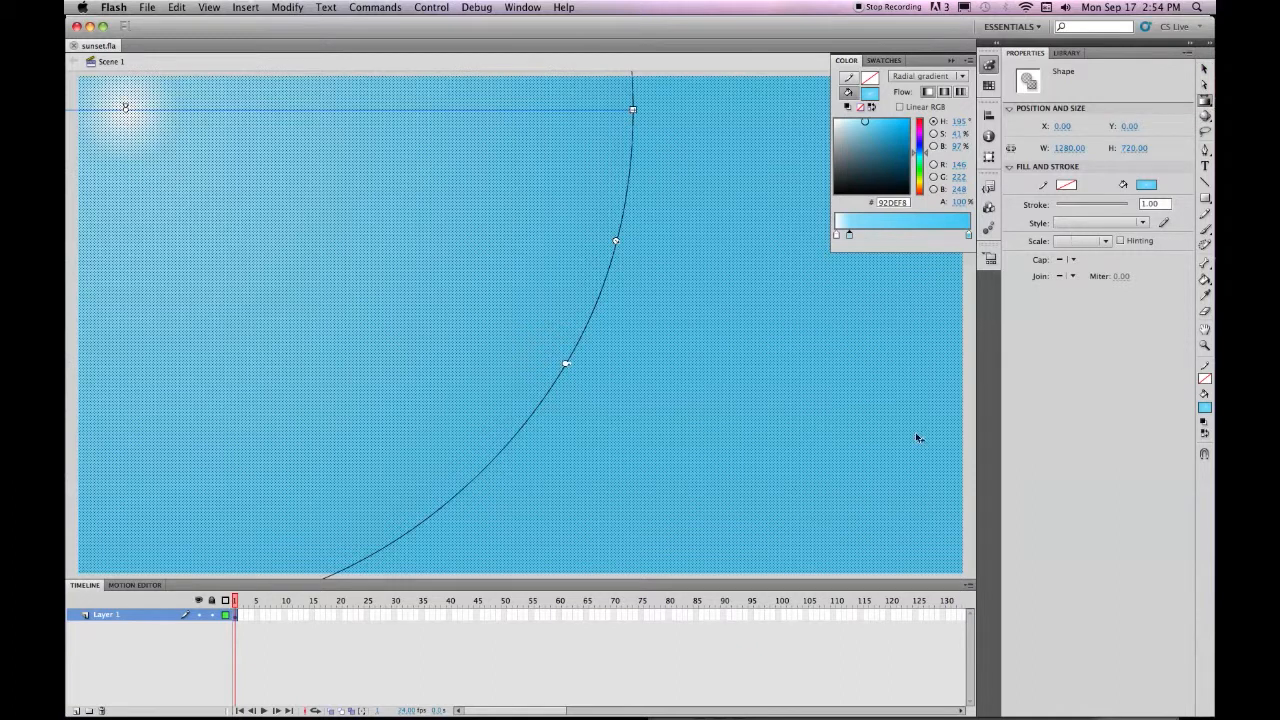
click(957, 712)
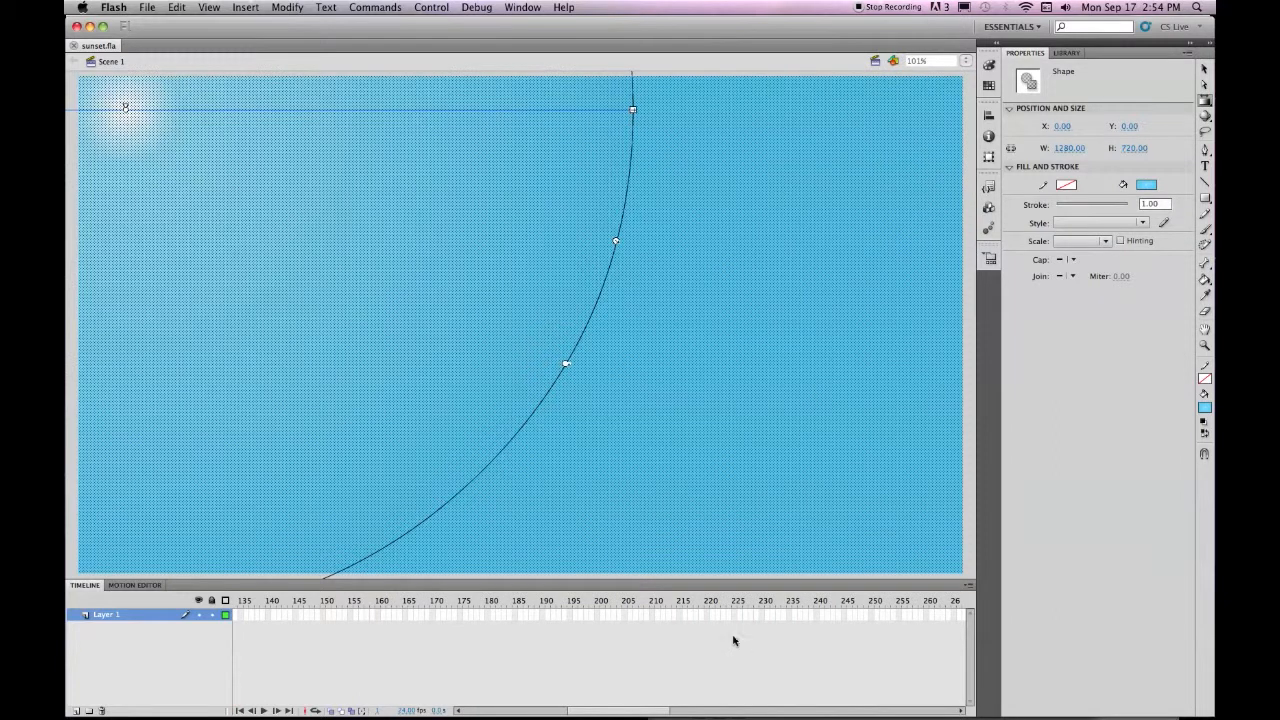
click(815, 615)
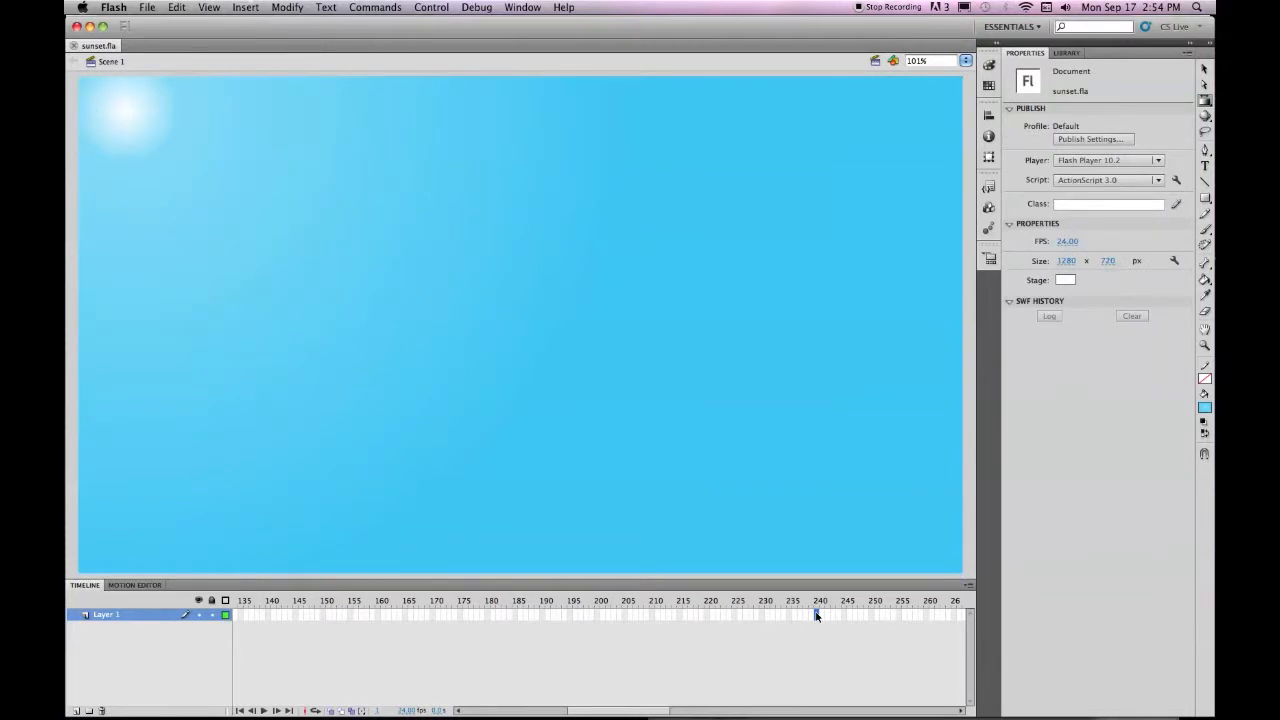
click(818, 616)
key(F5)
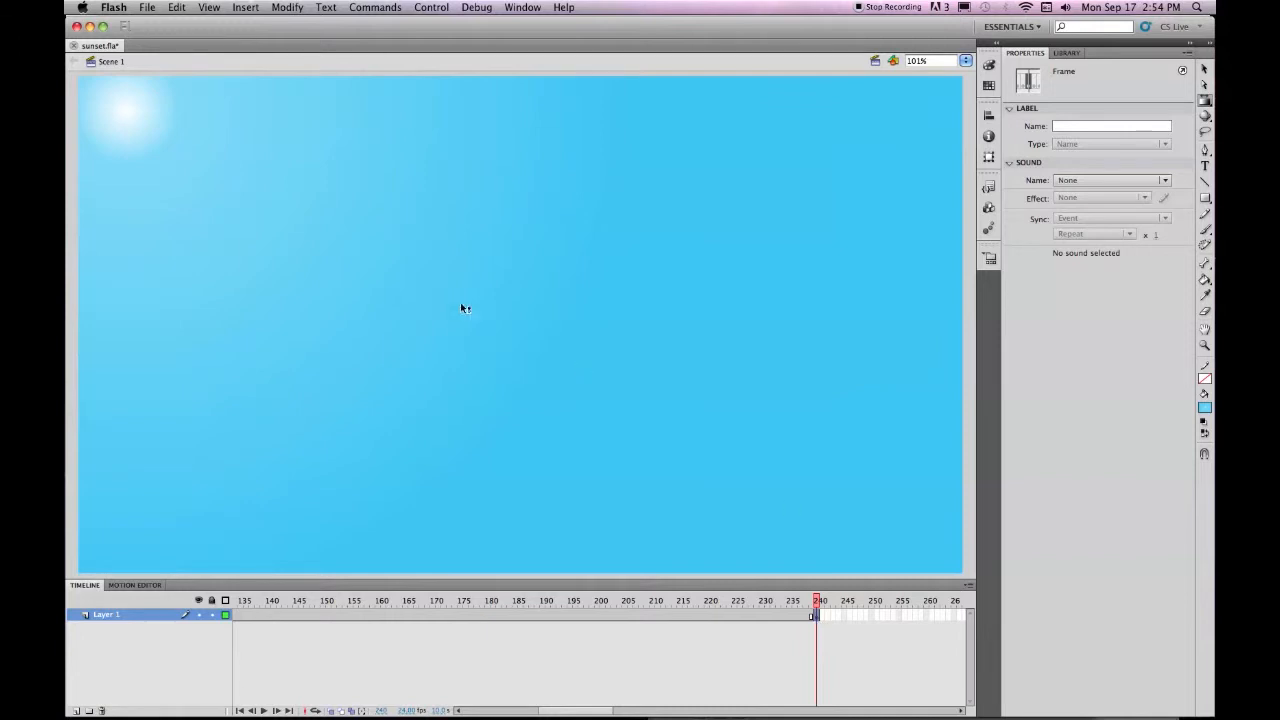
click(135, 119)
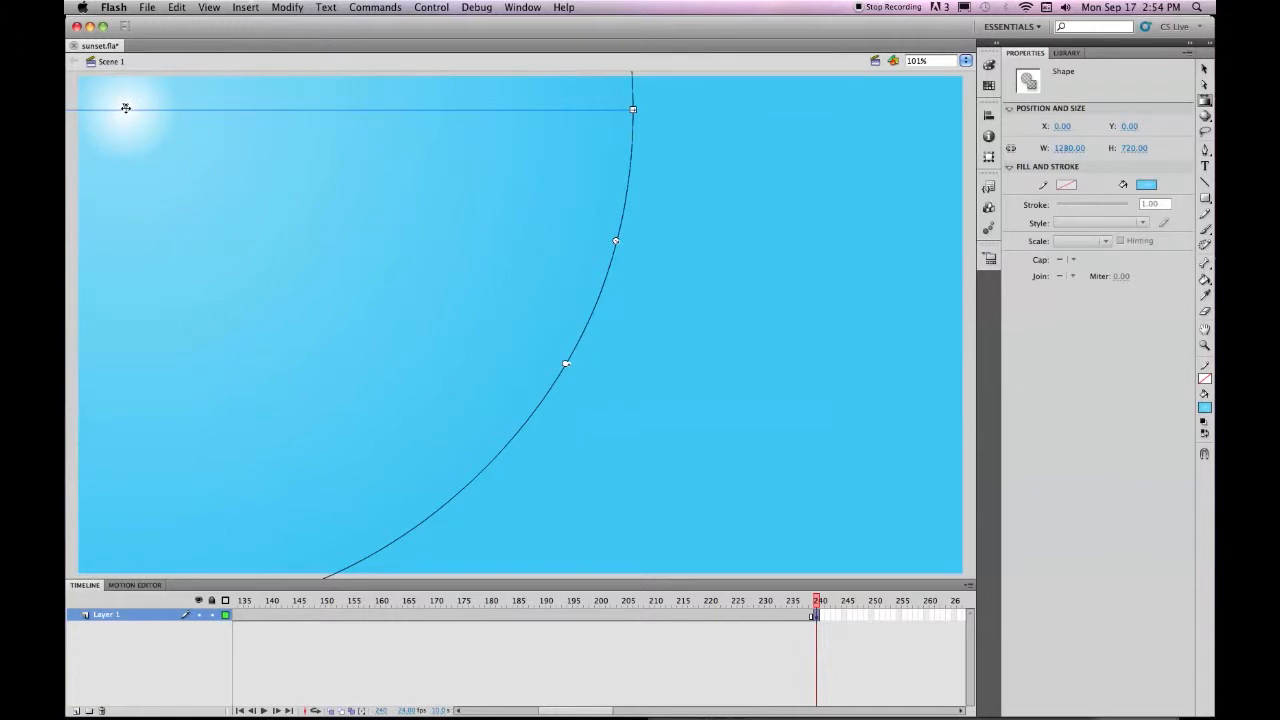
drag(125, 107, 888, 528)
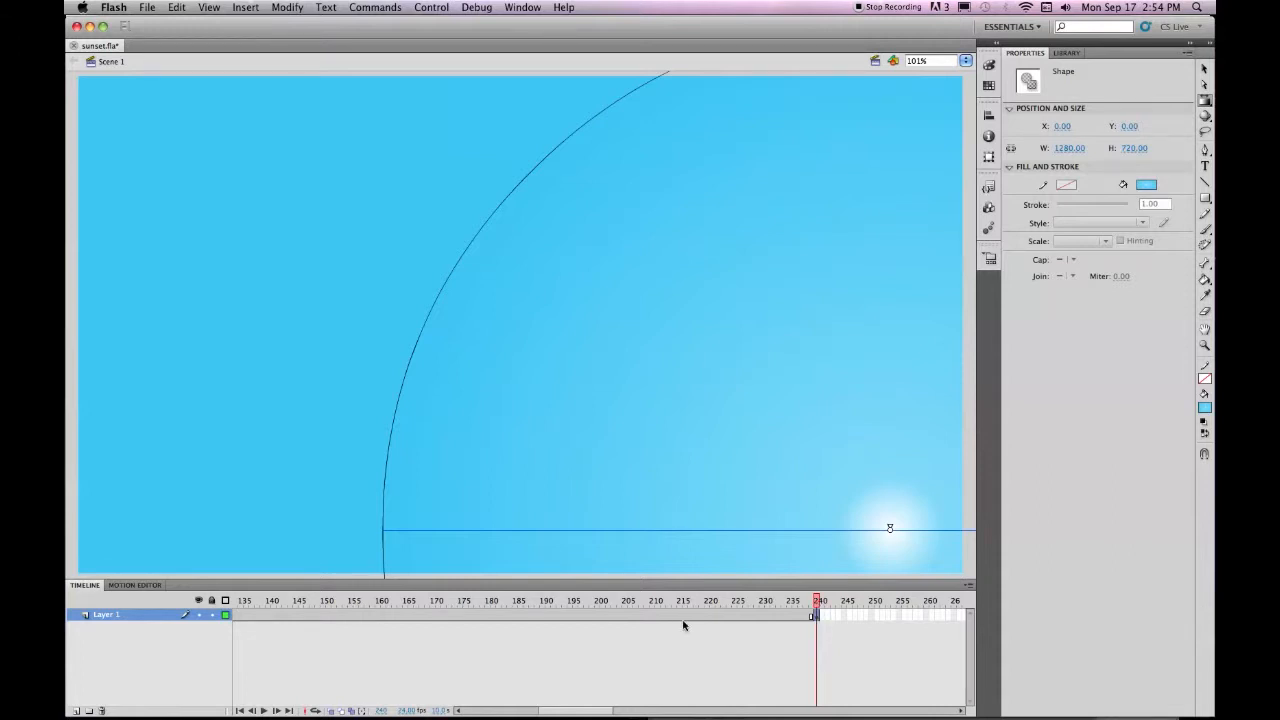
- Darken the gradient at frame 240 by setting its outer stop to #075670 and its middle stop to #196F8C
click(816, 617)
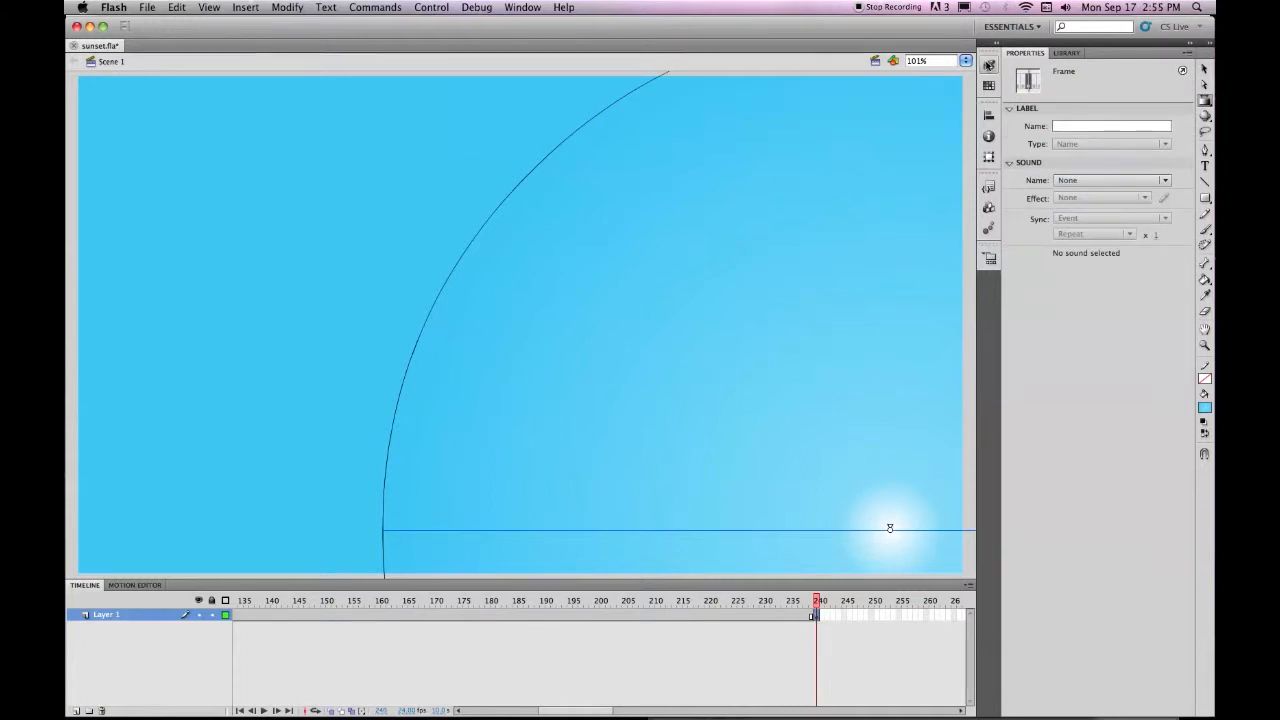
click(989, 64)
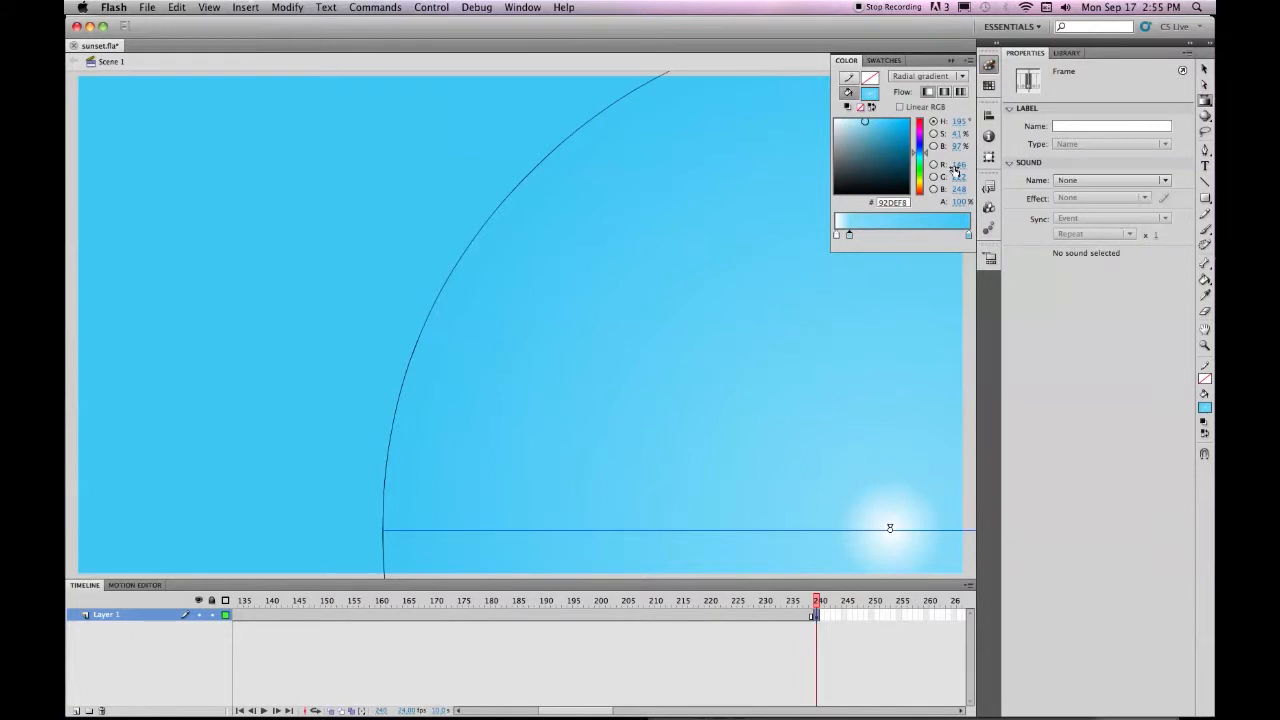
click(967, 236)
click(904, 161)
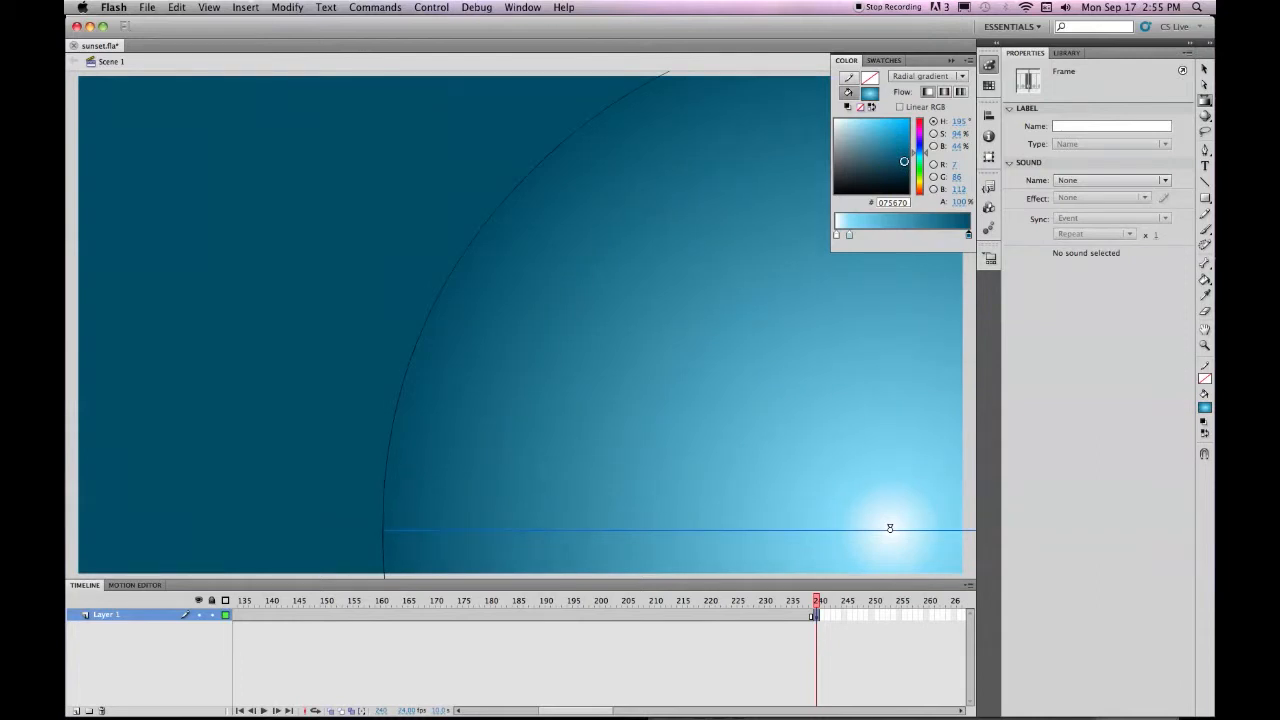
click(849, 236)
click(895, 153)
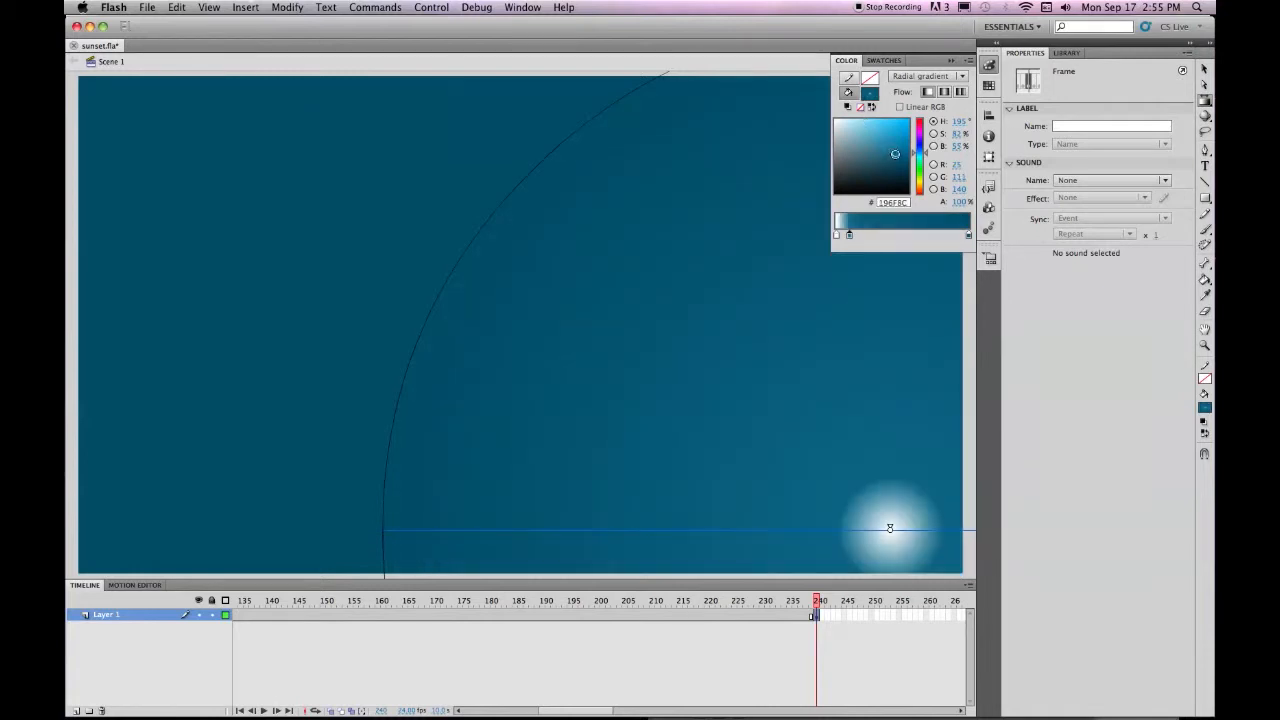
- Recolour the gradient at frame 240, setting its middle stop to blue #193C8C and its centre stop to pale yellow #F0EDB5
drag(927, 152, 927, 148)
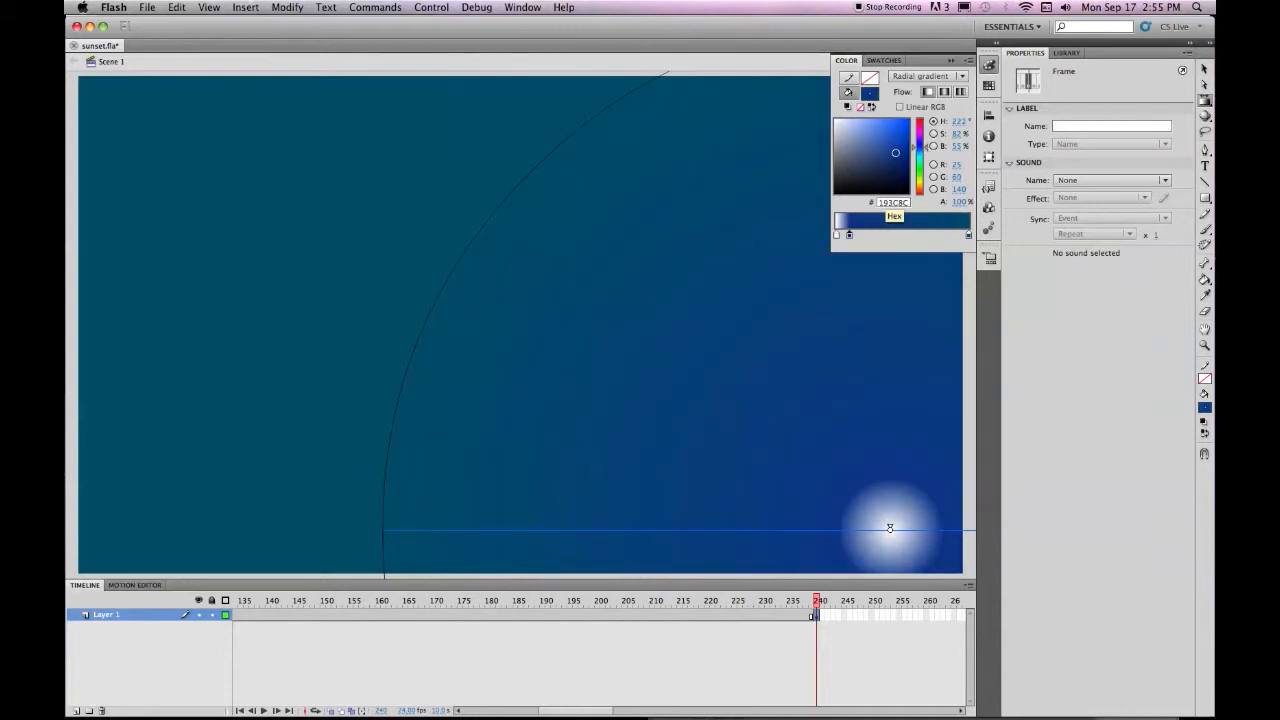
click(838, 235)
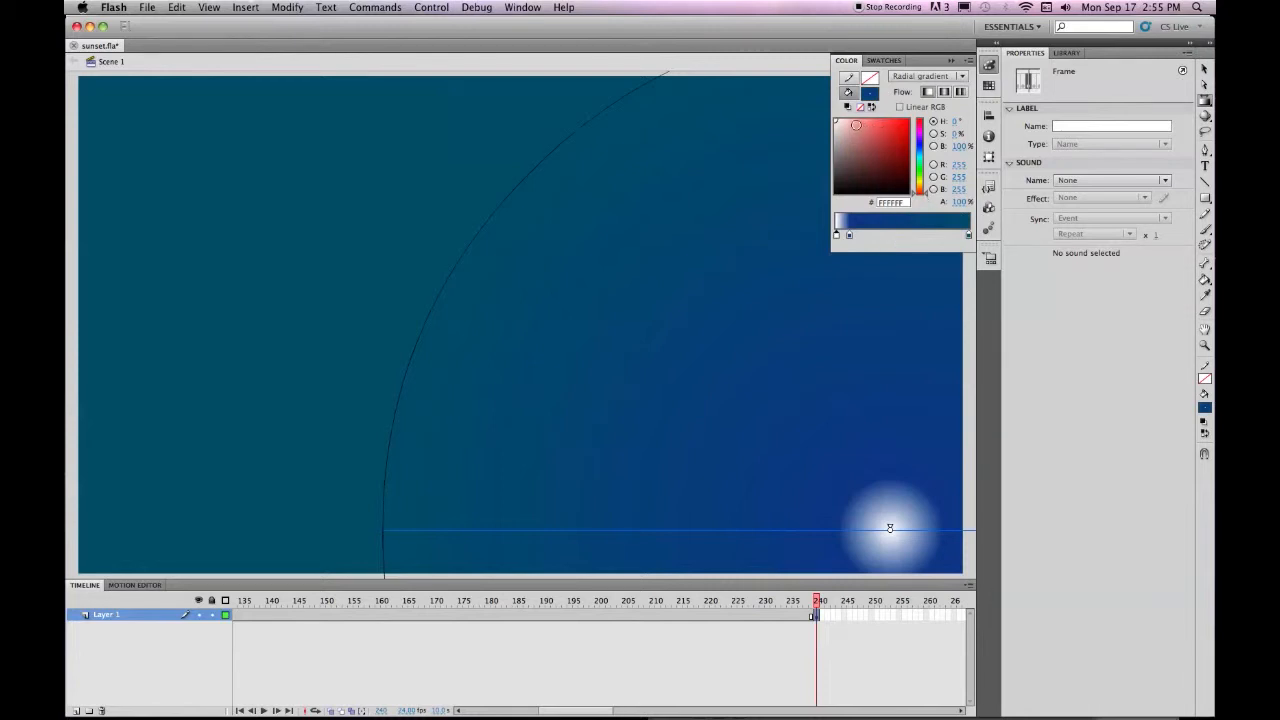
click(855, 126)
drag(855, 126, 856, 132)
drag(927, 198, 929, 185)
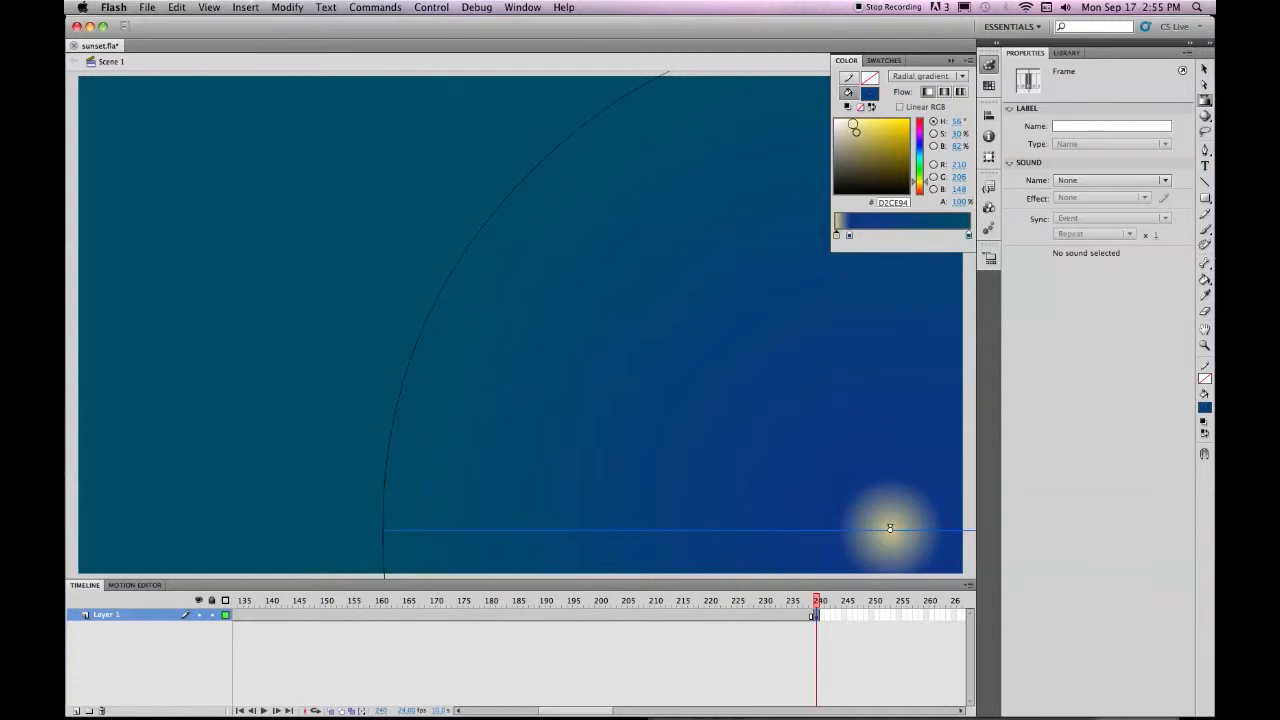
click(852, 123)
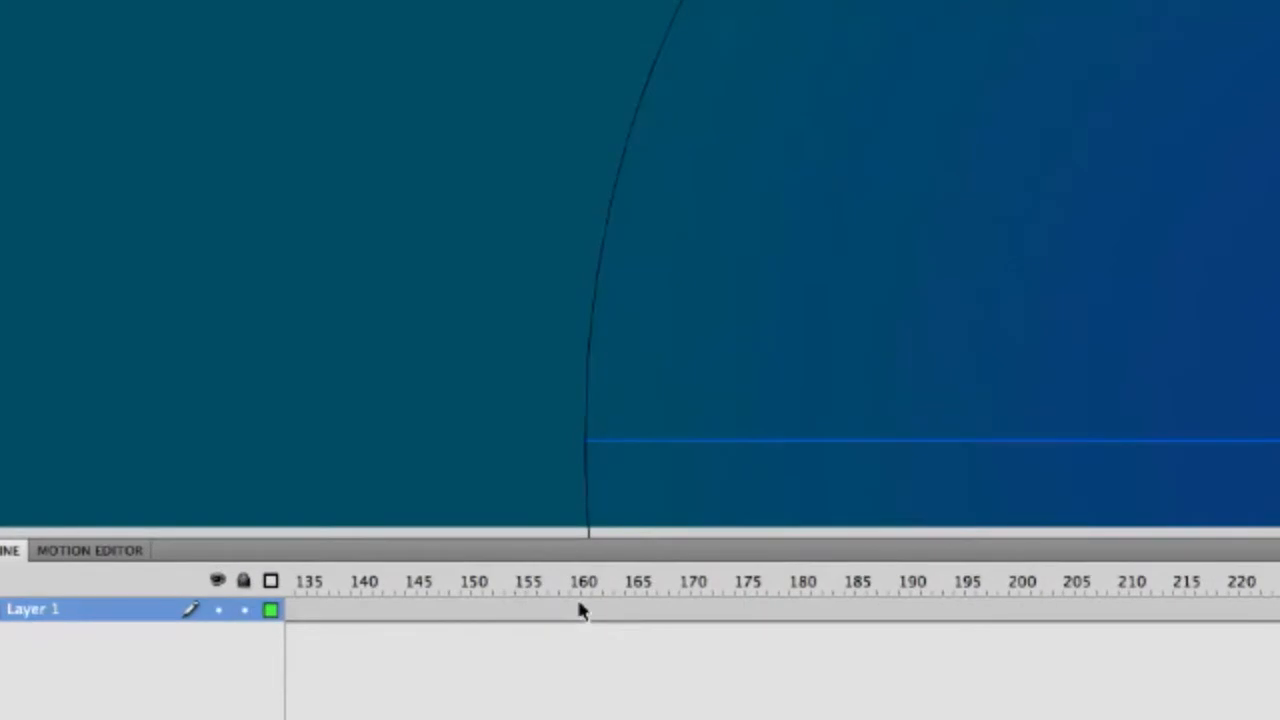
- Create a shape tween between Layer 1's two keyframes and scrub the timeline through to frame 240
click(578, 609)
right_click(579, 603)
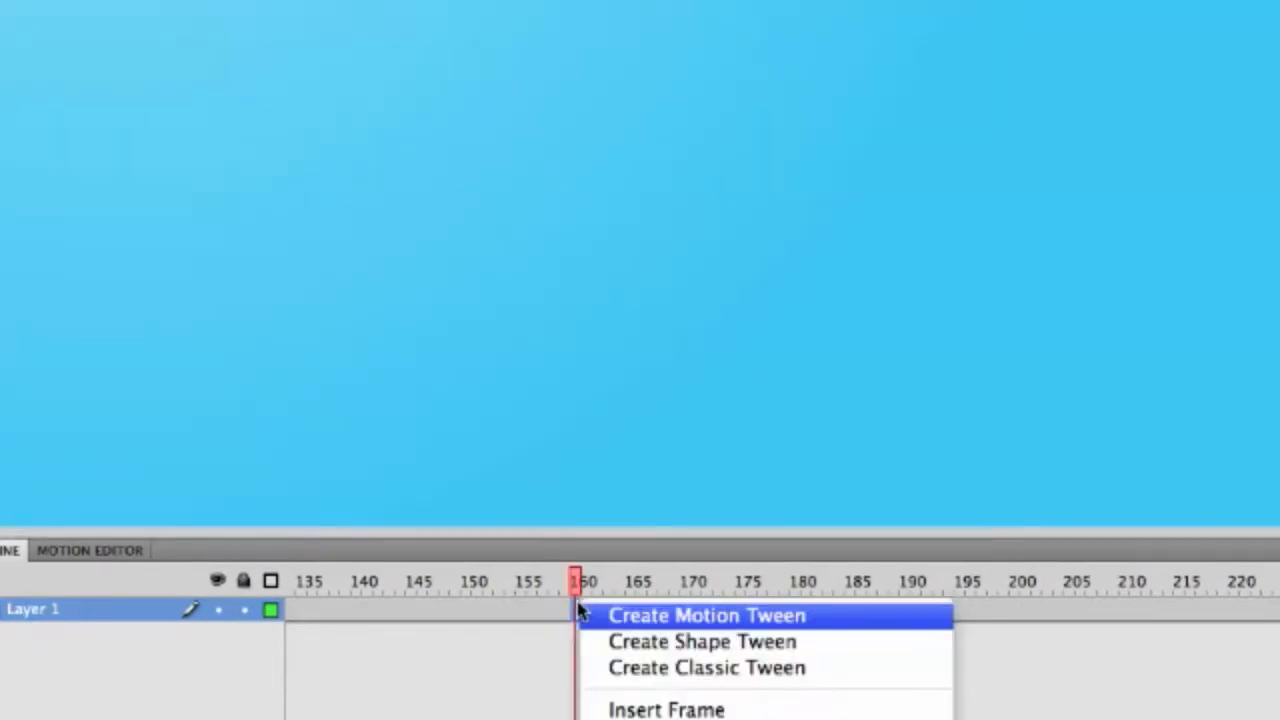
click(625, 645)
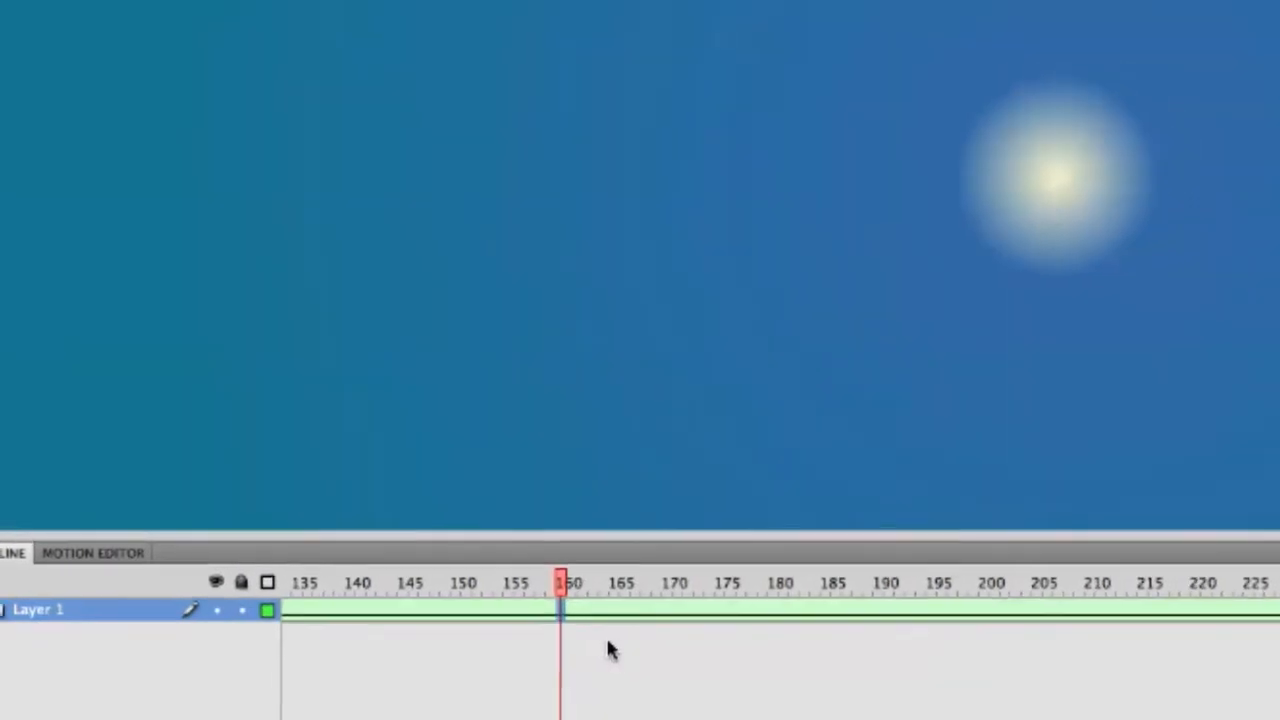
drag(535, 588, 940, 645)
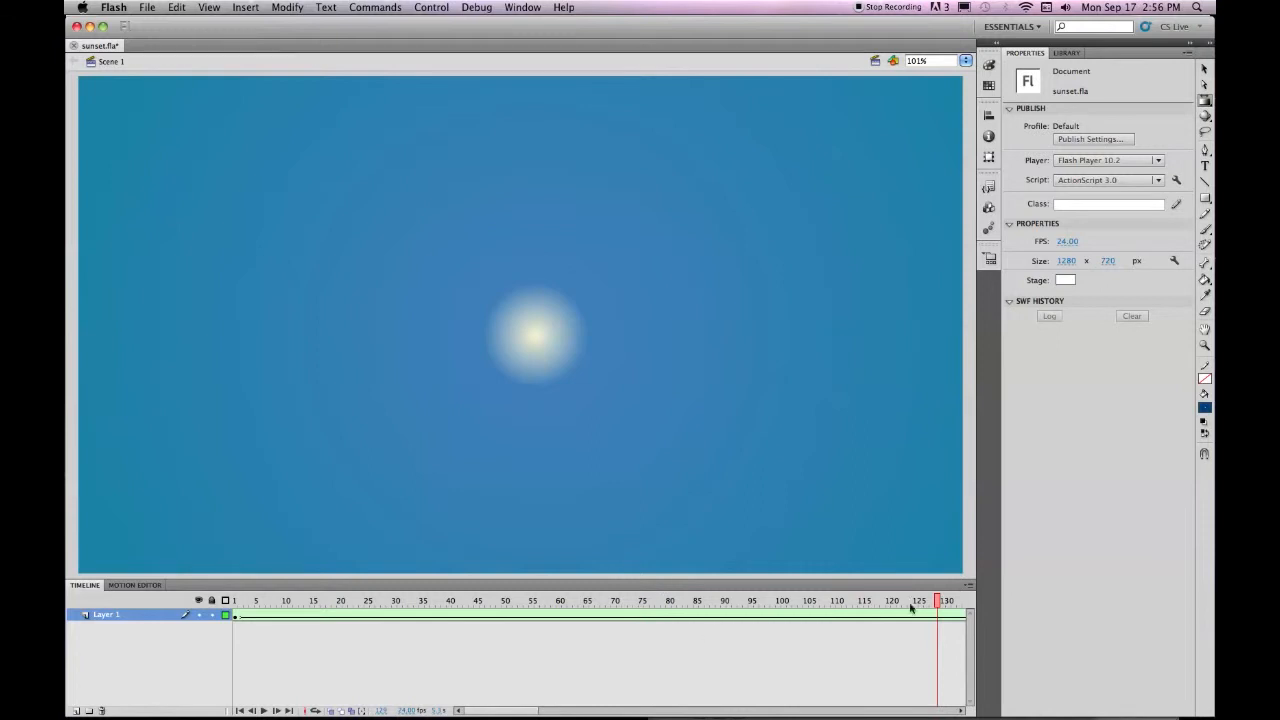
drag(937, 605, 980, 607)
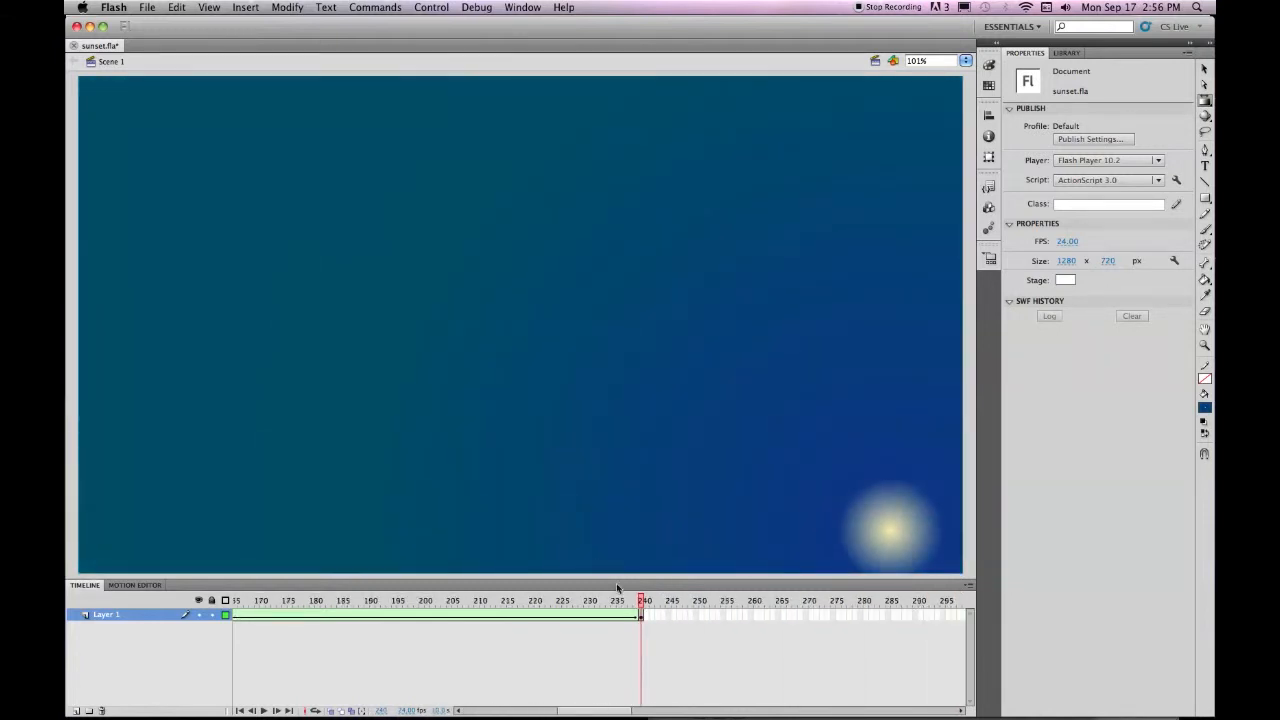
- Change the gradient's middle stop at frame 240 to purple #54198C
click(641, 616)
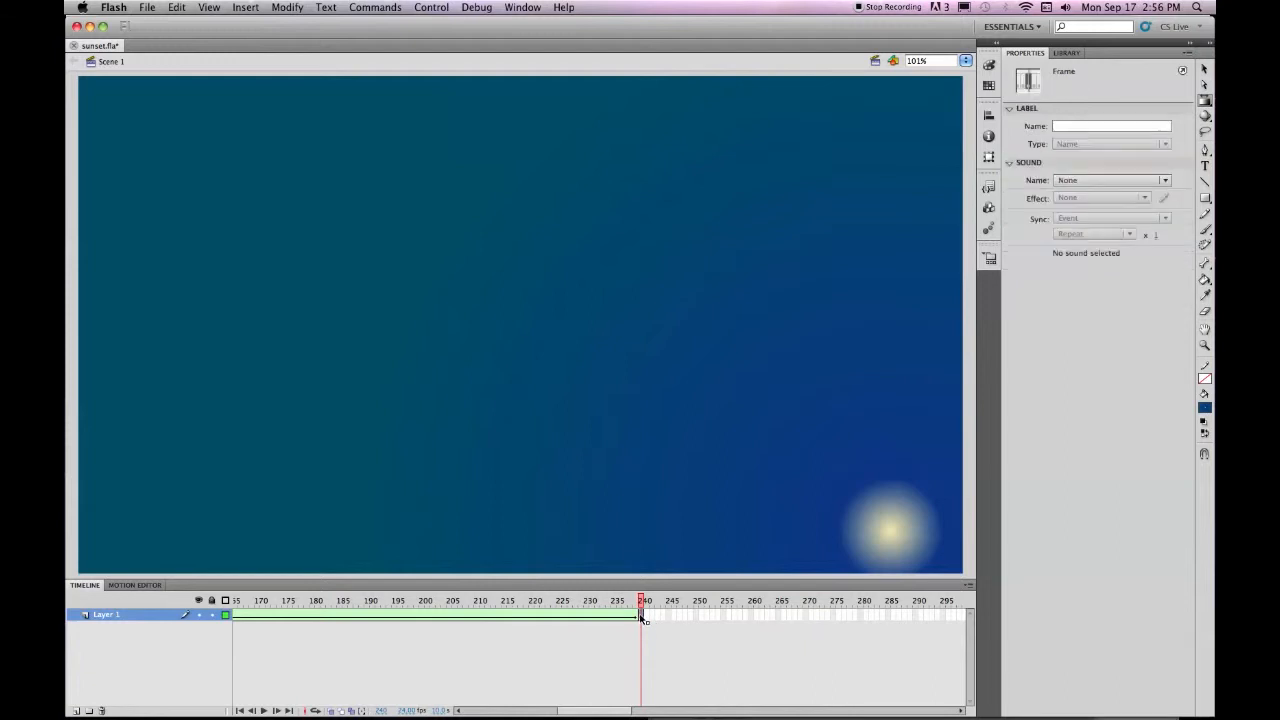
click(988, 64)
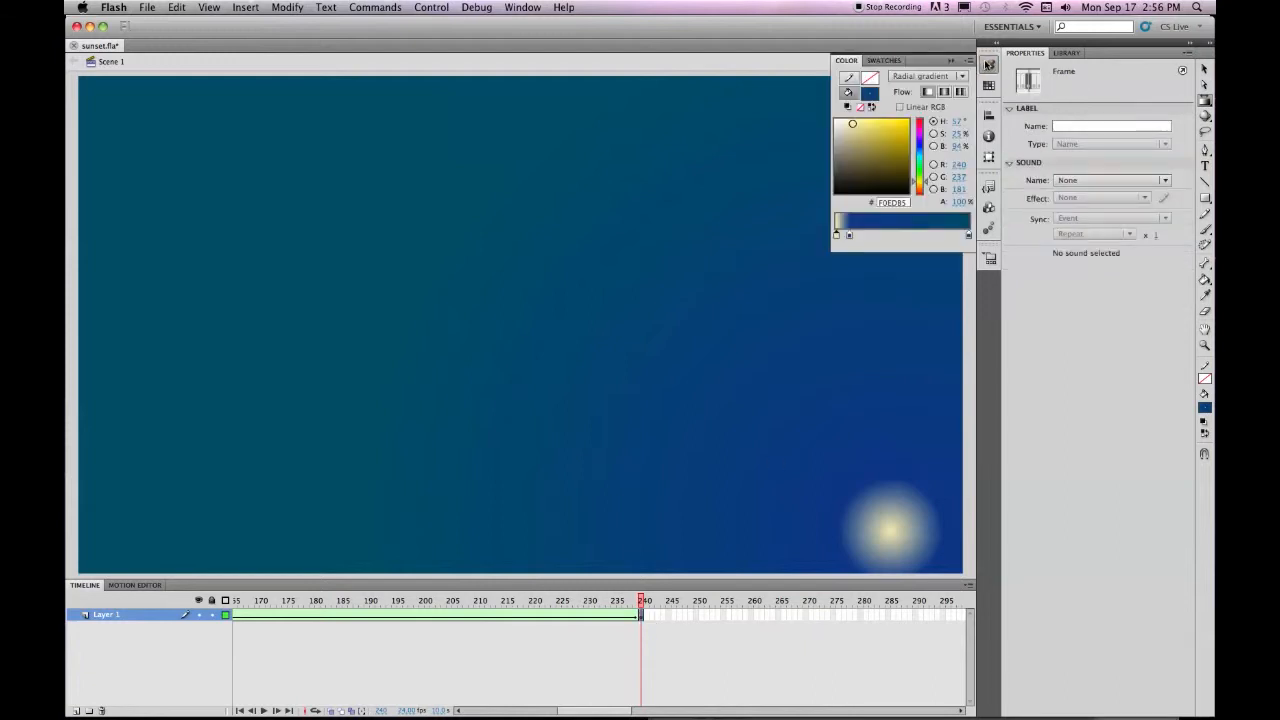
click(849, 234)
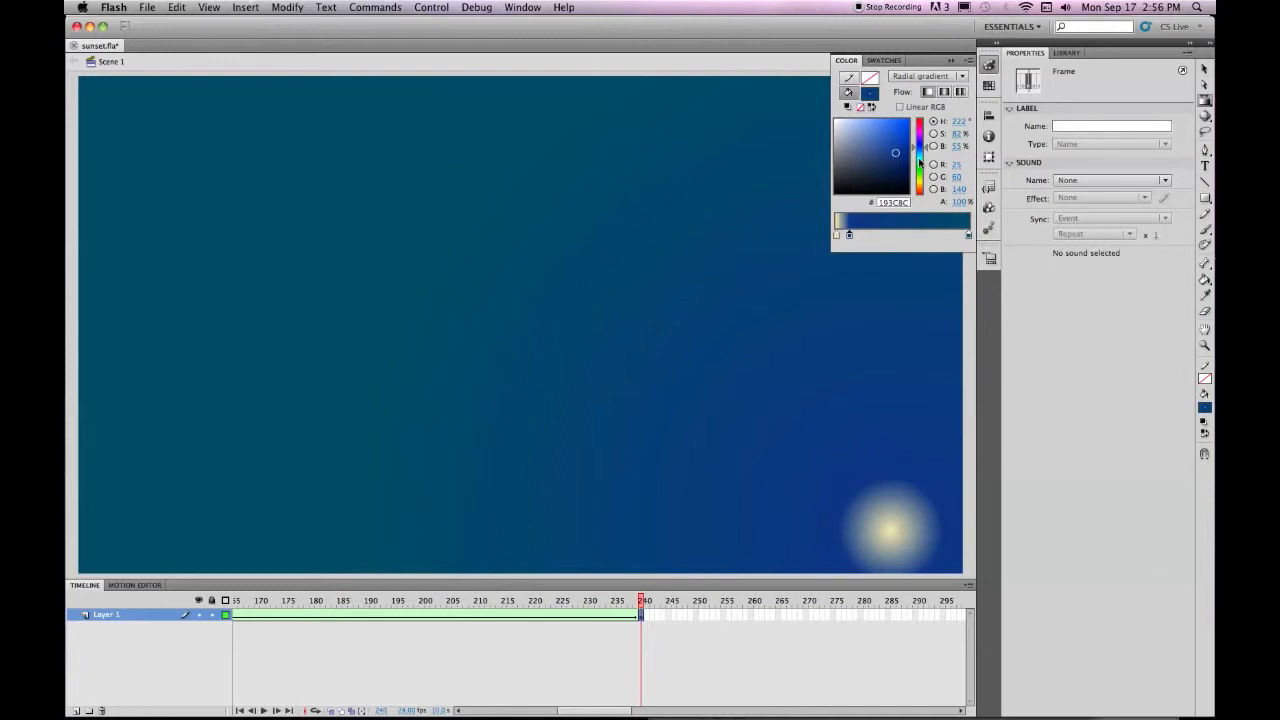
drag(926, 148, 927, 140)
click(890, 527)
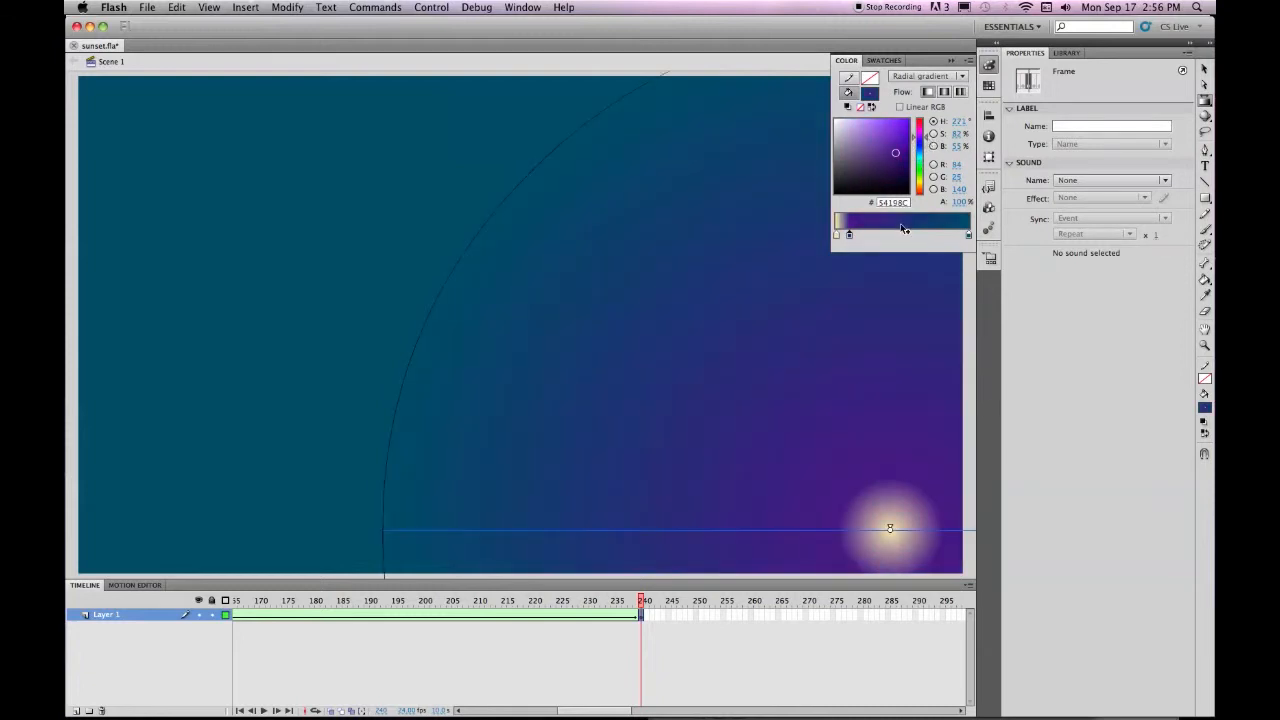
- Save sunset.fla with the playhead back at frame 1 and test the movie
drag(643, 602, 126, 560)
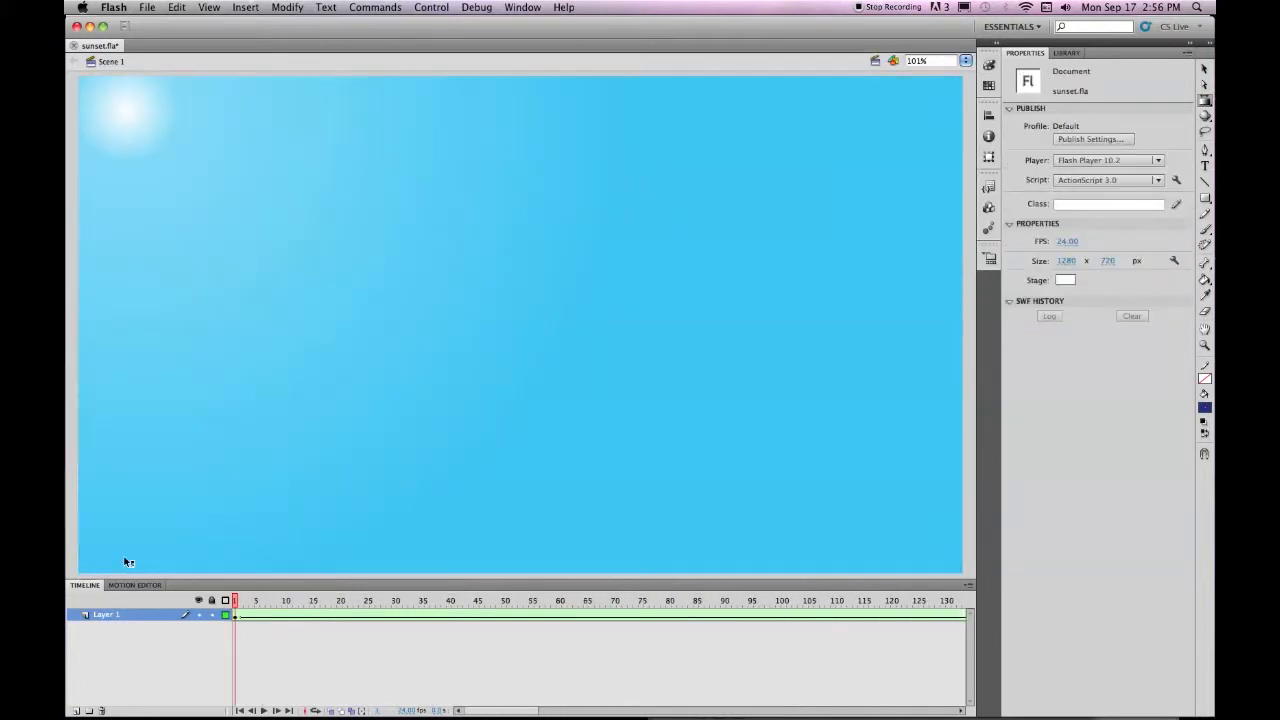
key(super+s)
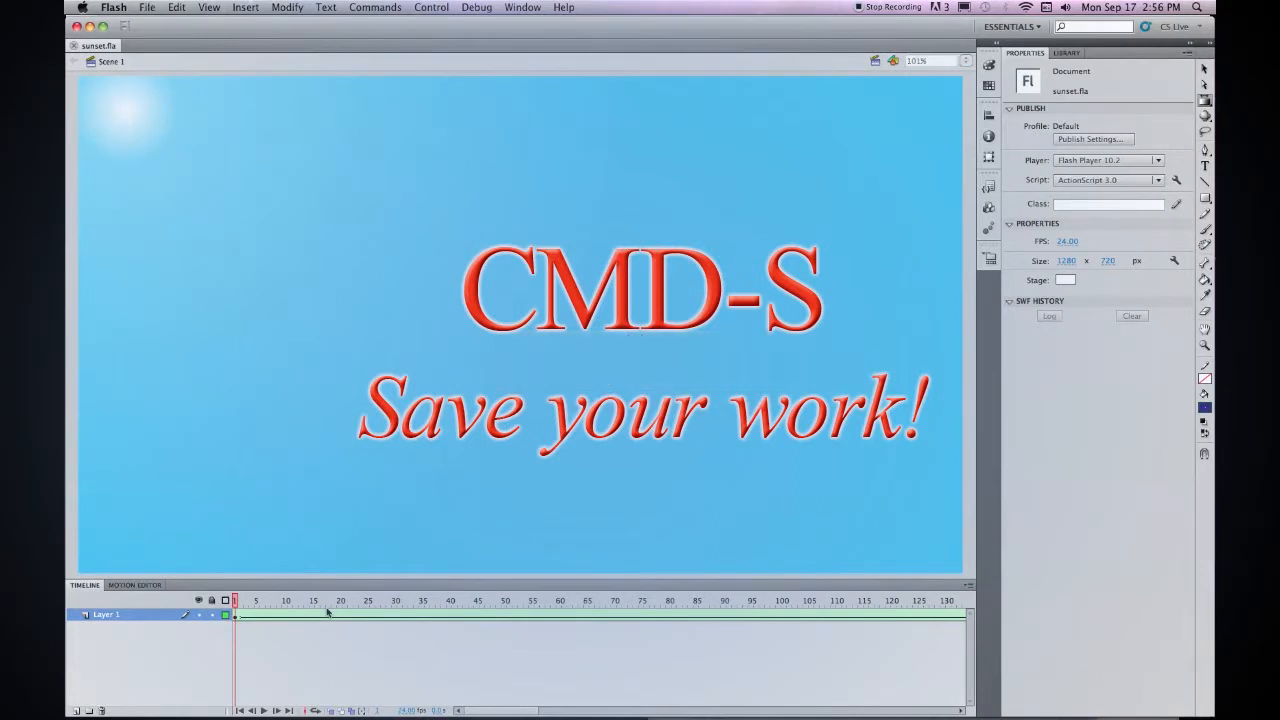
key(super+Return)
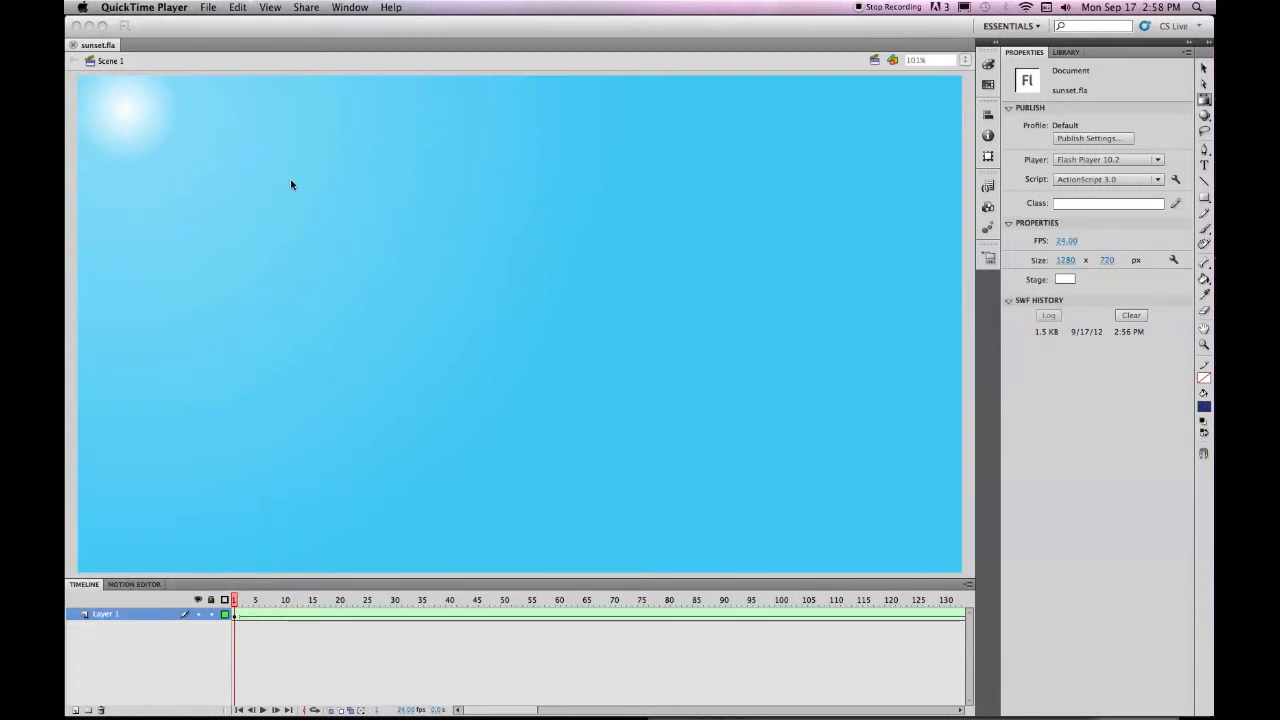
- Switch back to Flash and open 1494vdk1_03th.fla from the 03_Th folder
click(167, 27)
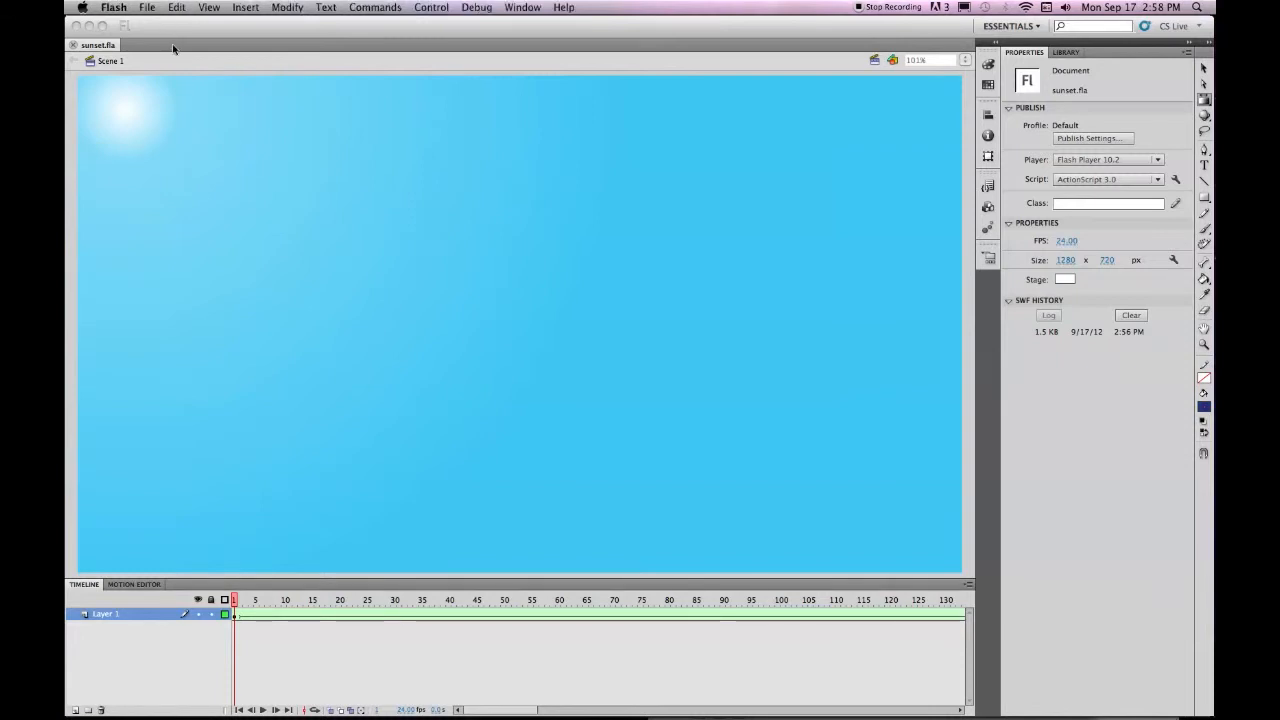
click(147, 7)
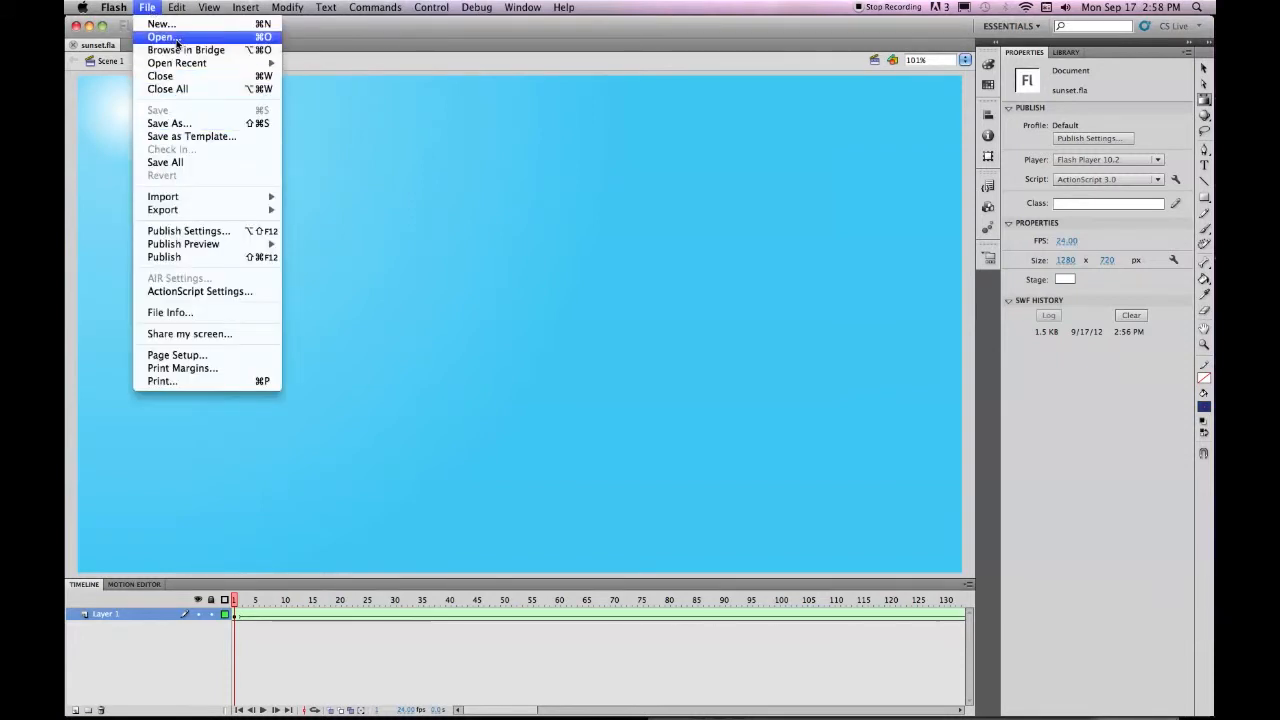
click(176, 38)
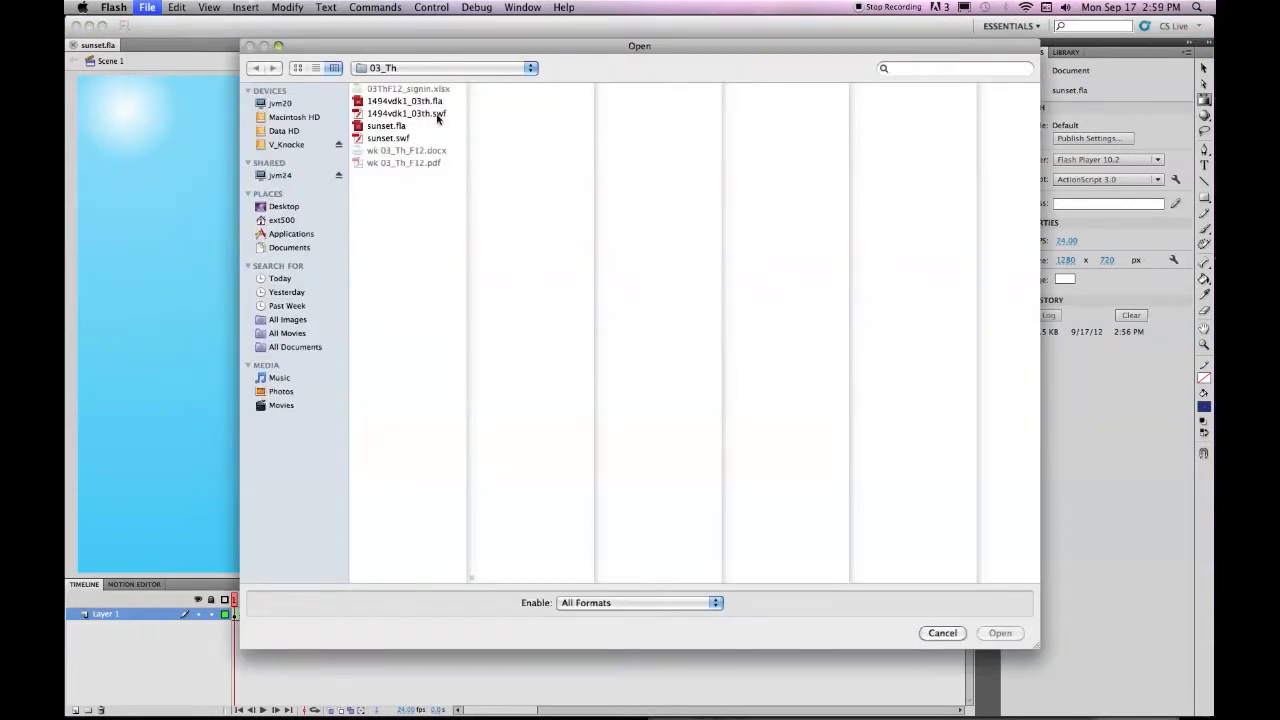
click(418, 104)
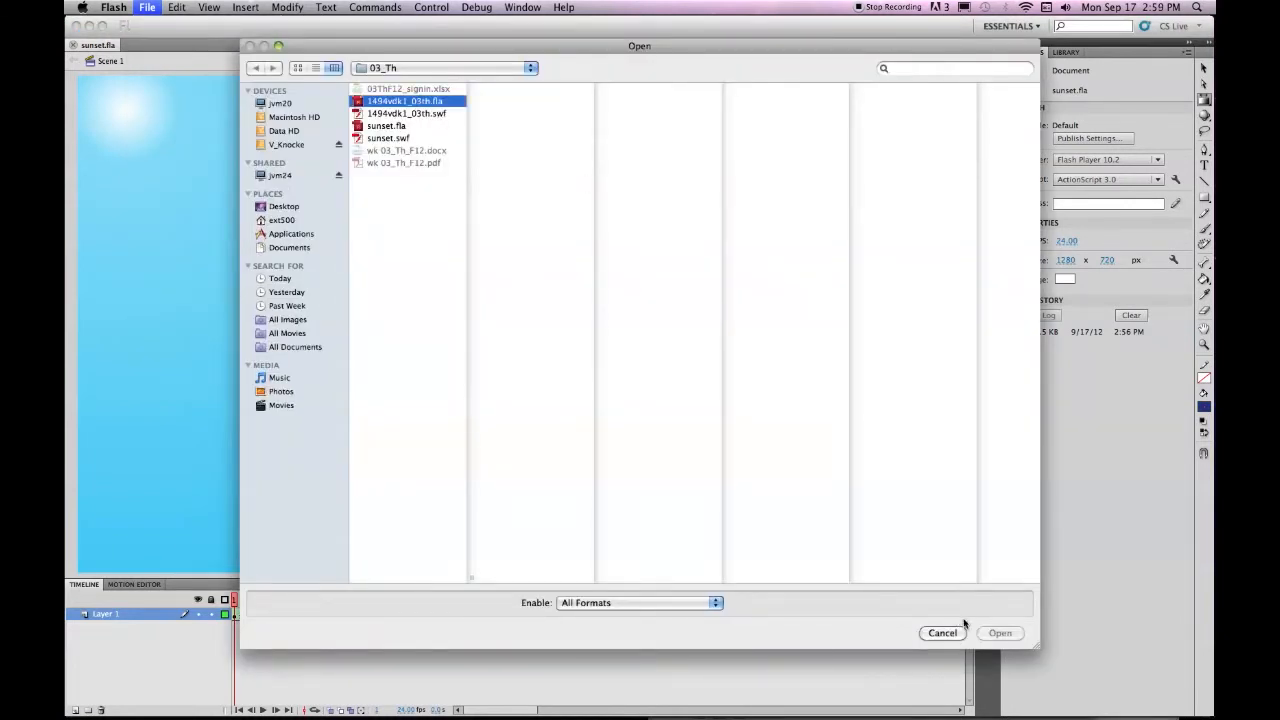
click(1001, 632)
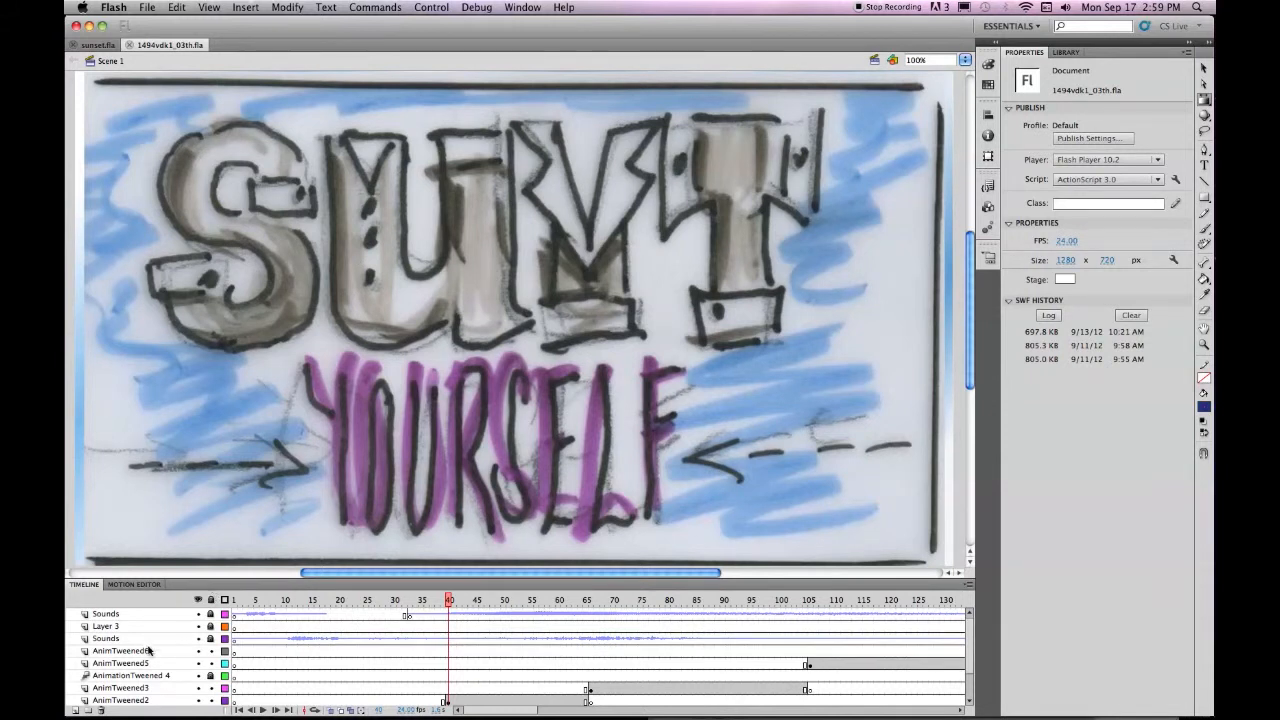
- Unlock the background layer and select its gradient shape at frame 1, showing the shape's properties
scroll(148, 651, down, 3)
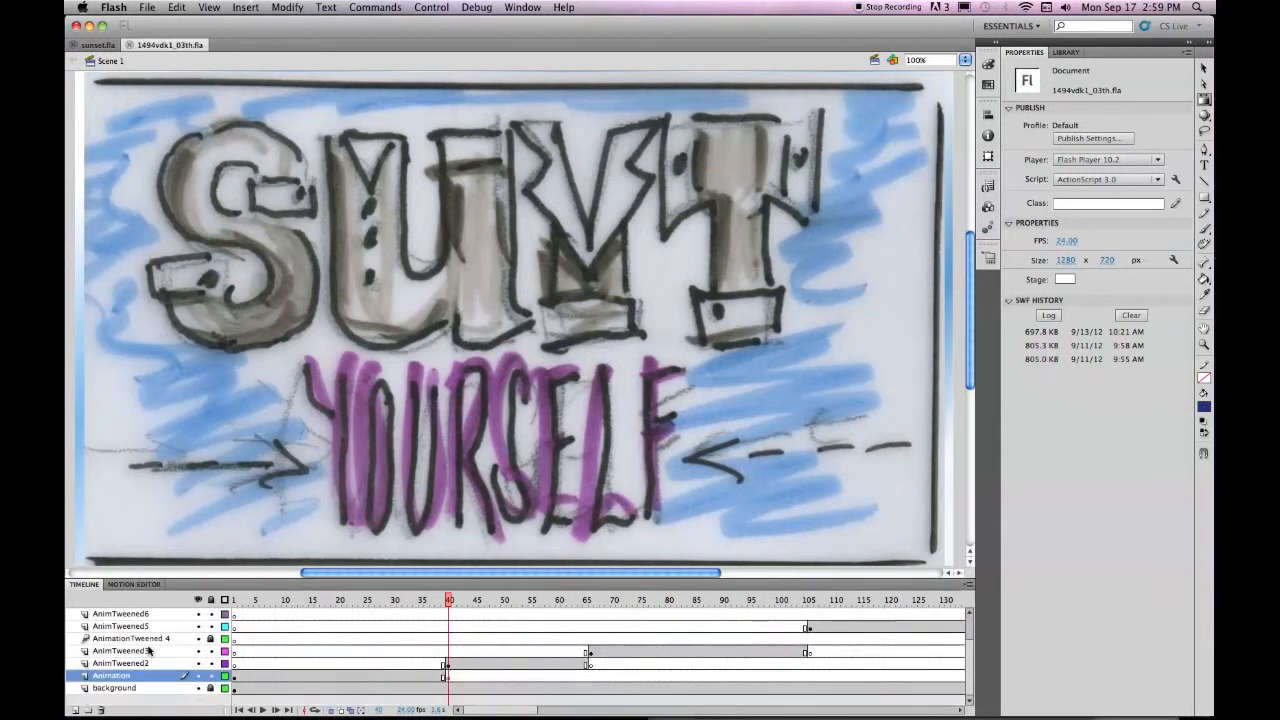
click(151, 689)
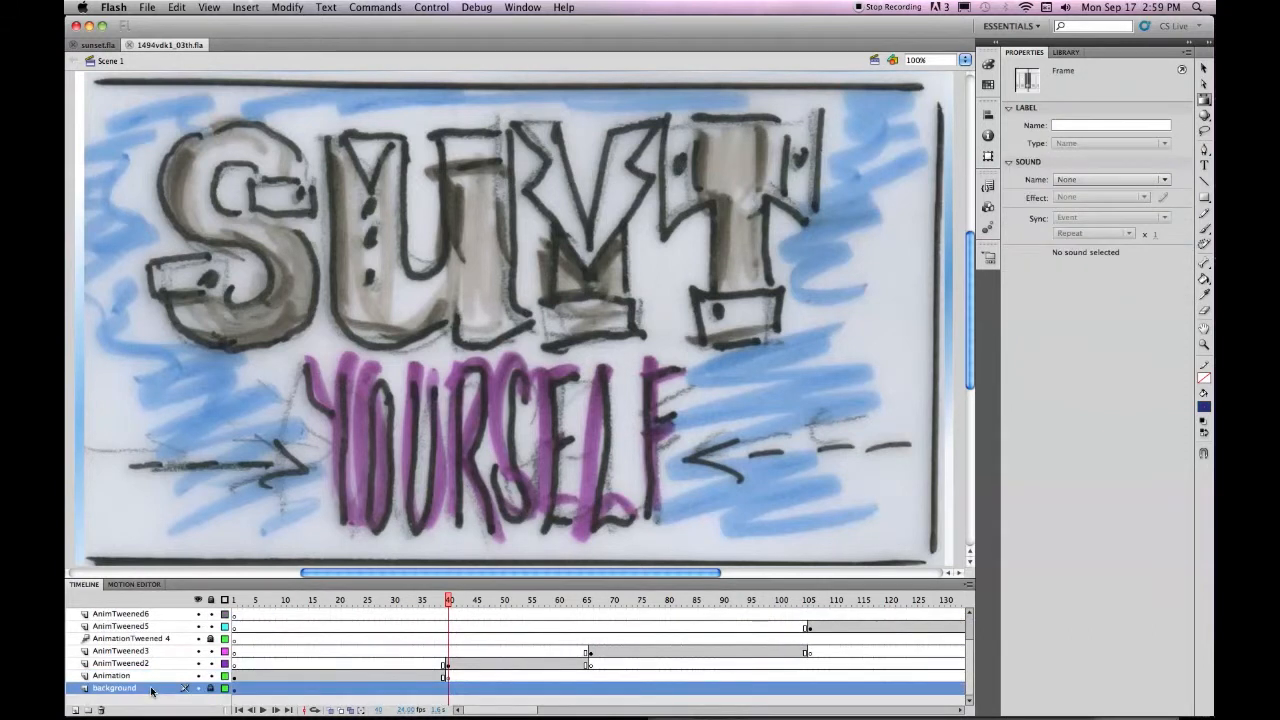
click(211, 689)
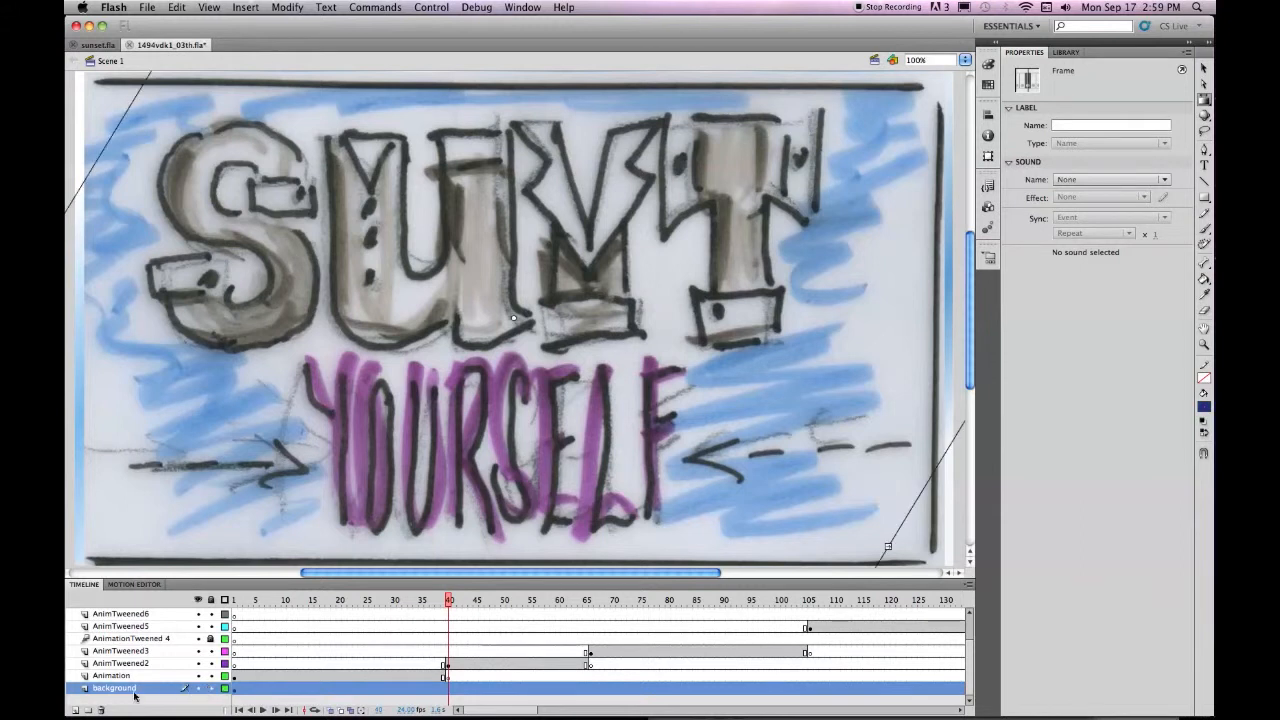
click(235, 690)
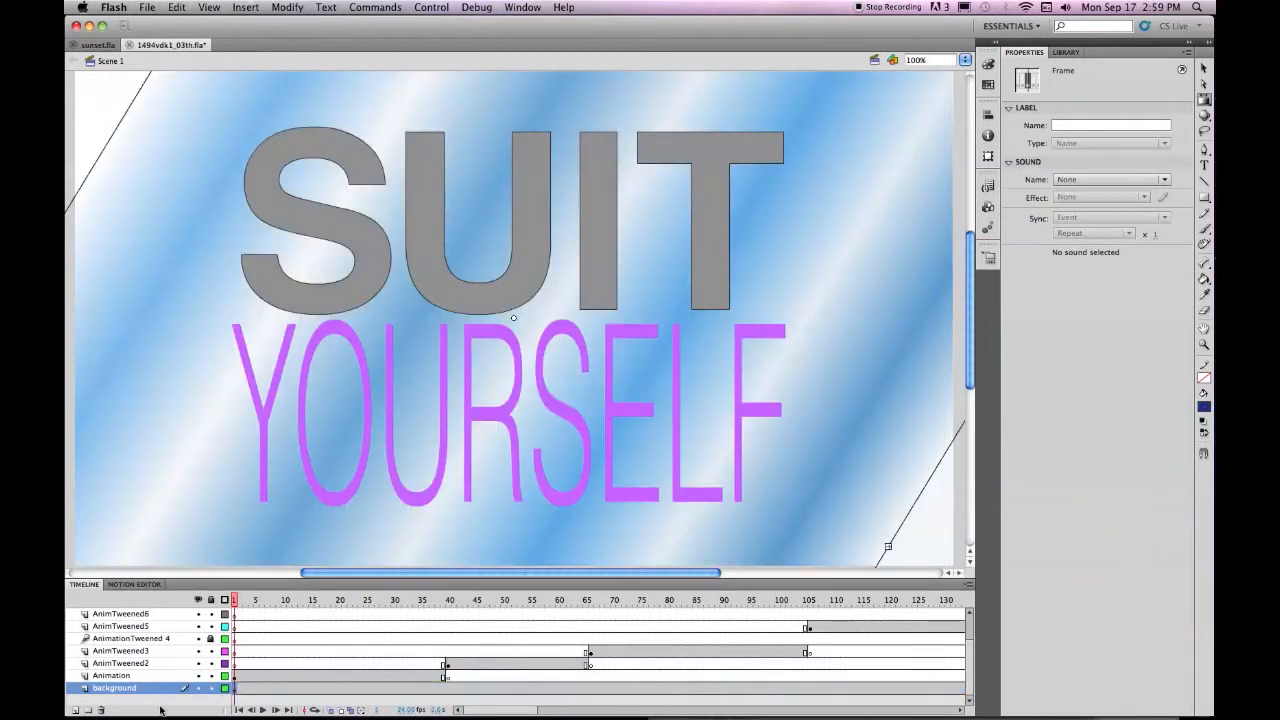
click(1066, 52)
click(1204, 69)
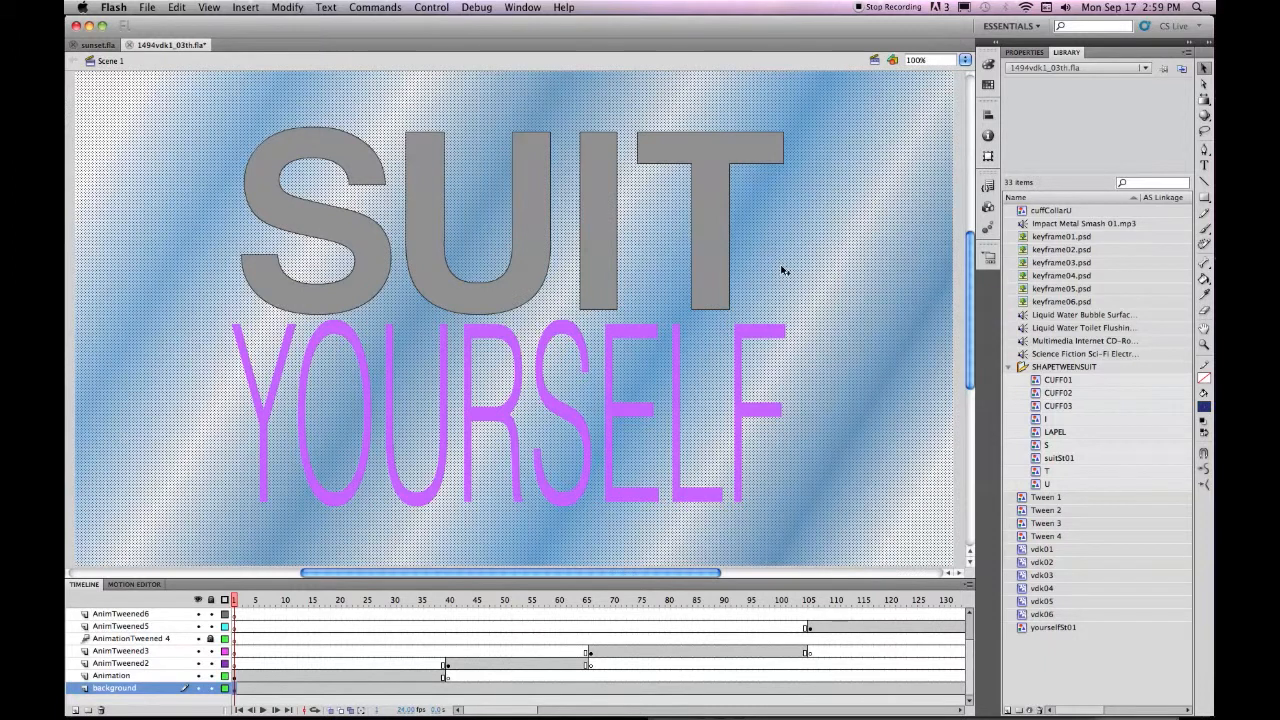
click(1022, 52)
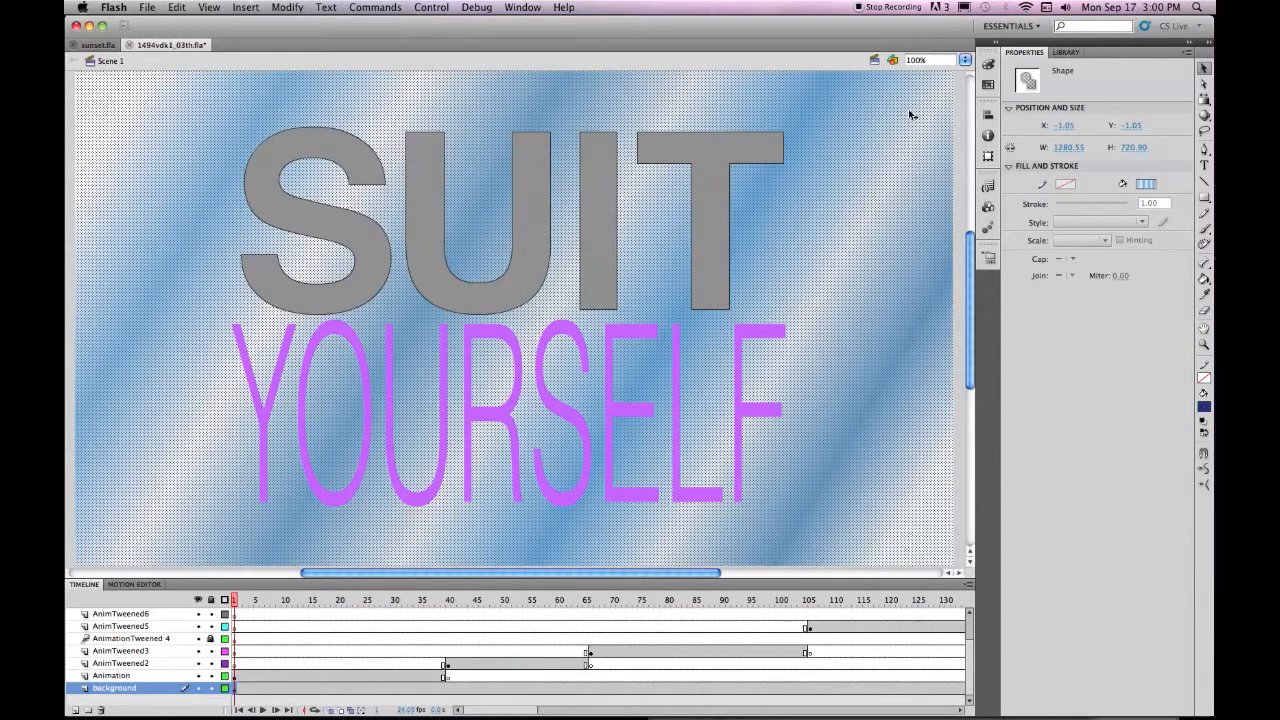
- Convert the selected gradient shape to a graphic symbol named background and save the file
key(F8)
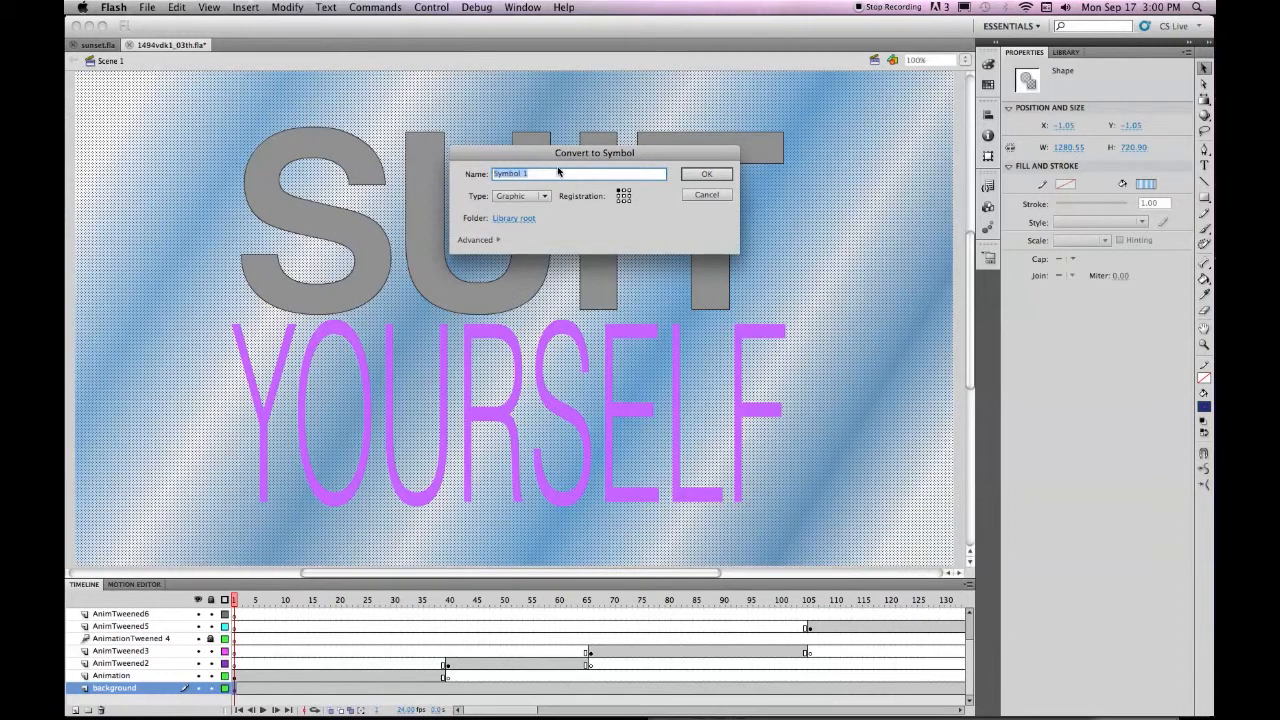
text(background)
click(707, 174)
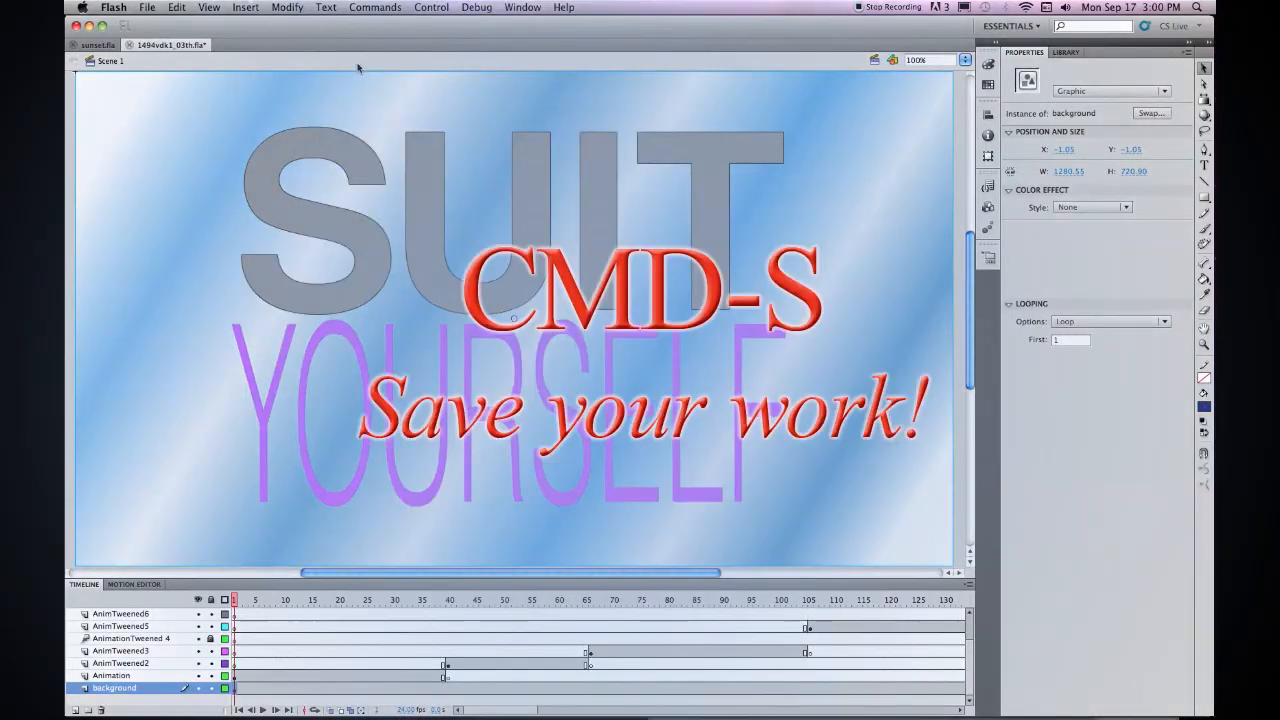
key(super+s)
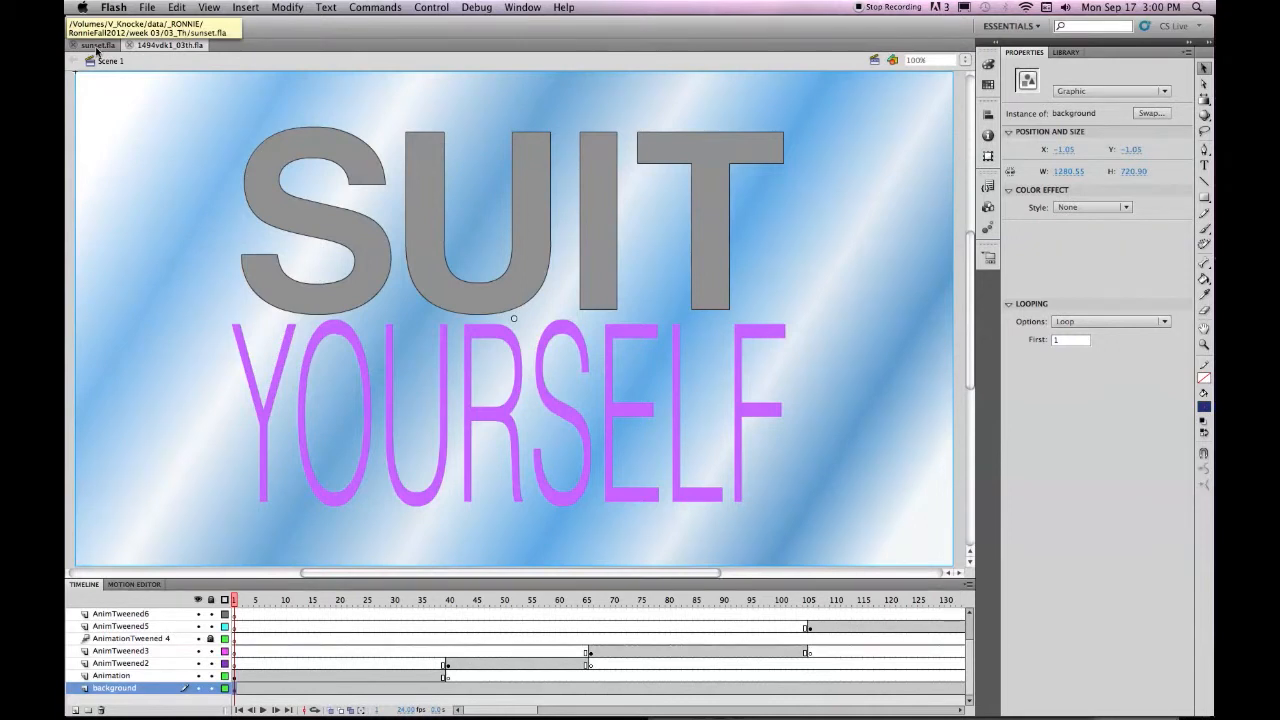
- Switch to sunset.fla and copy its Layer 1 with all its frames
click(97, 46)
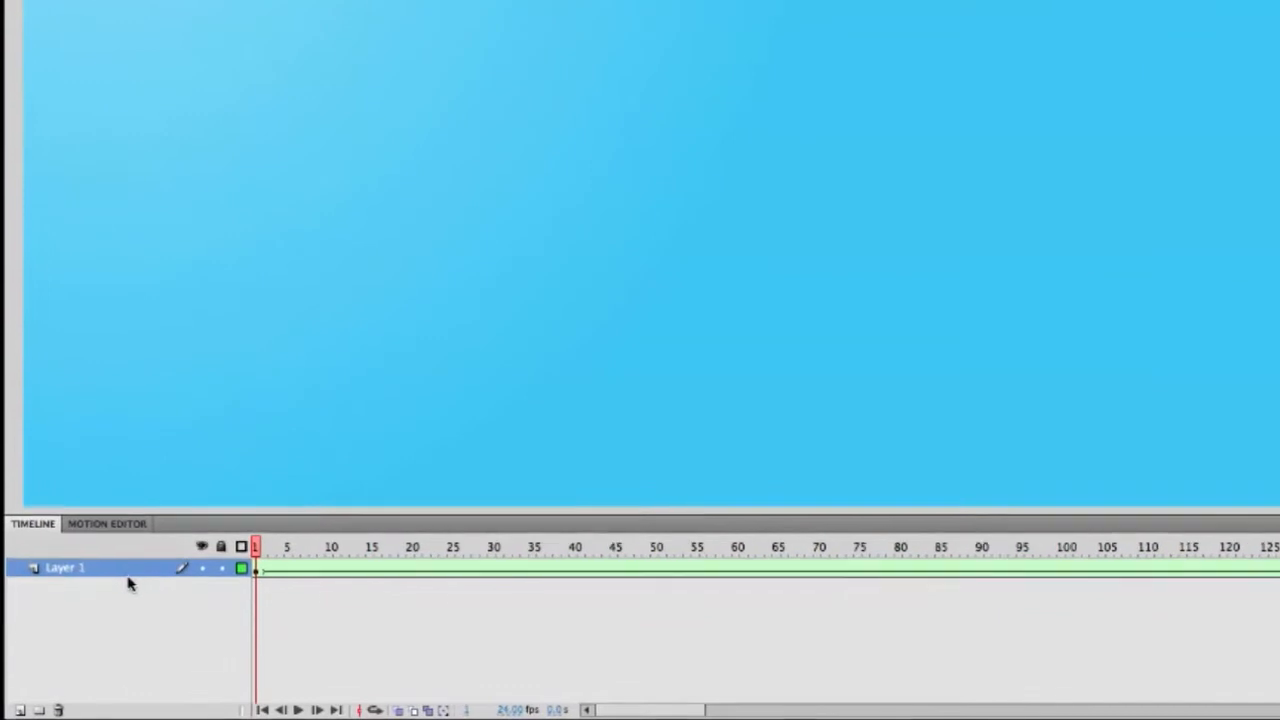
right_click(133, 584)
mouse_move(242, 705)
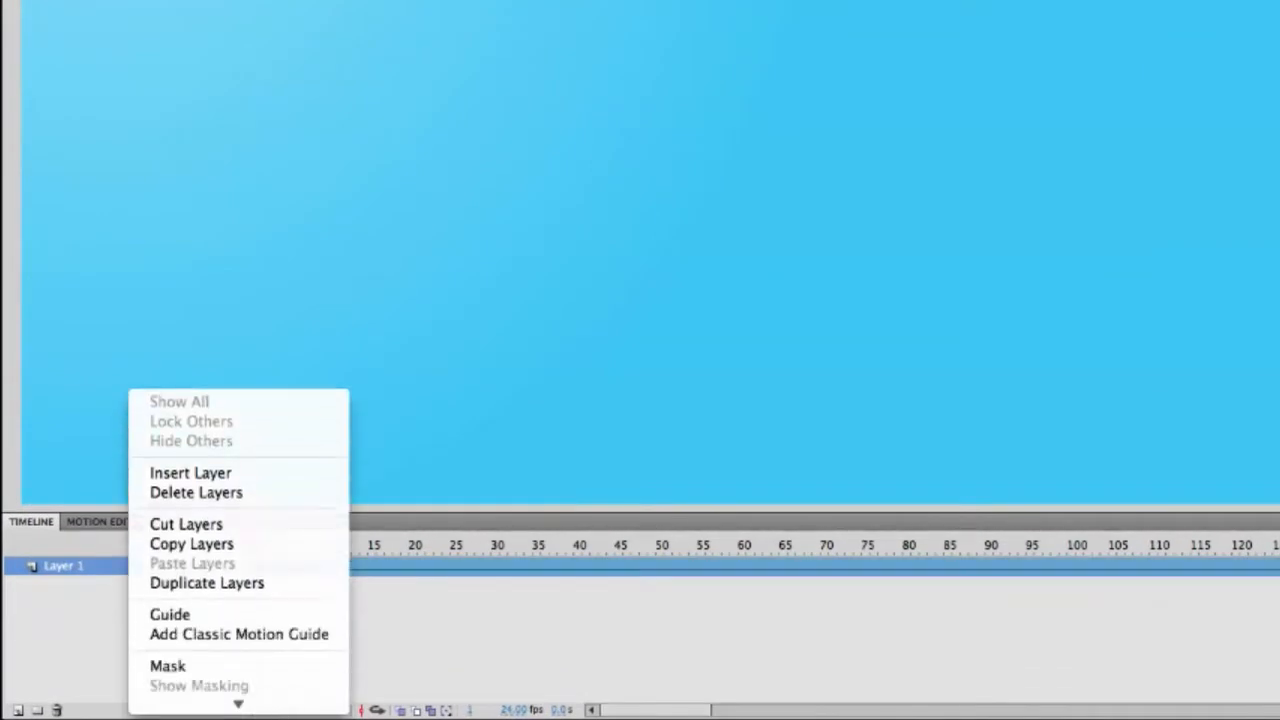
click(206, 389)
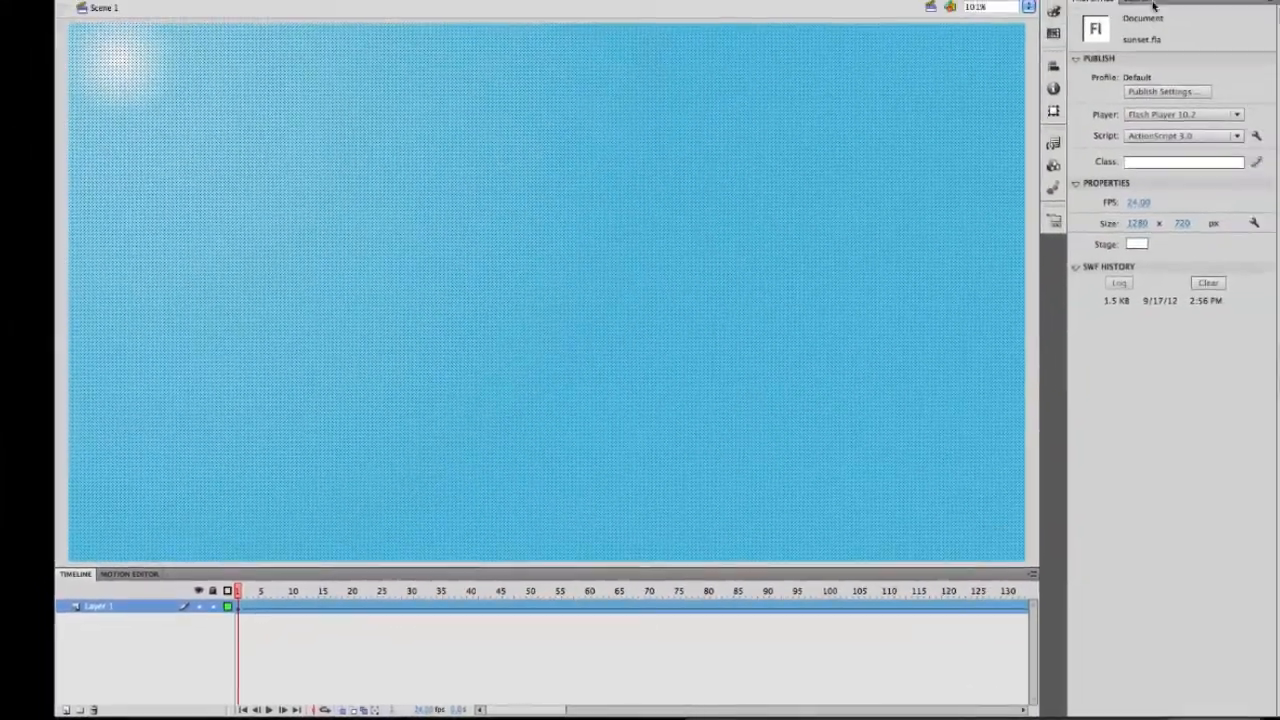
- Create a new movie clip symbol named Sunset in the library of sunset.fla
click(1078, 56)
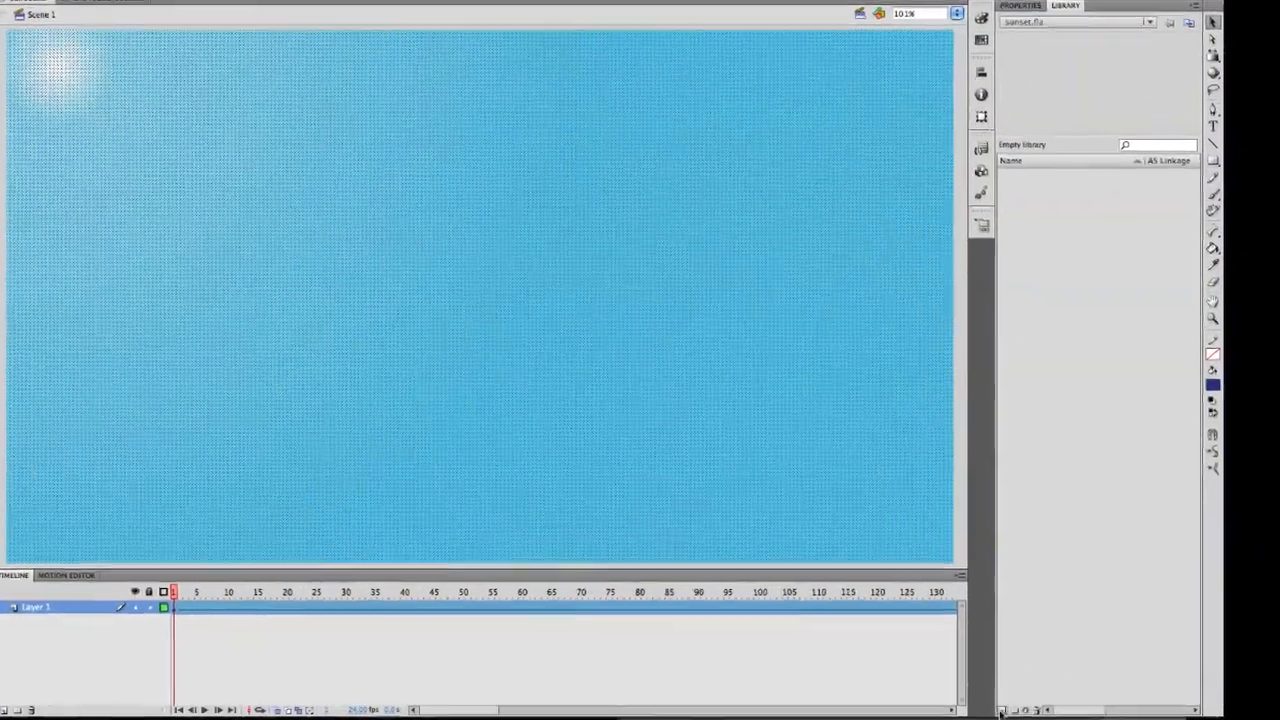
click(1008, 710)
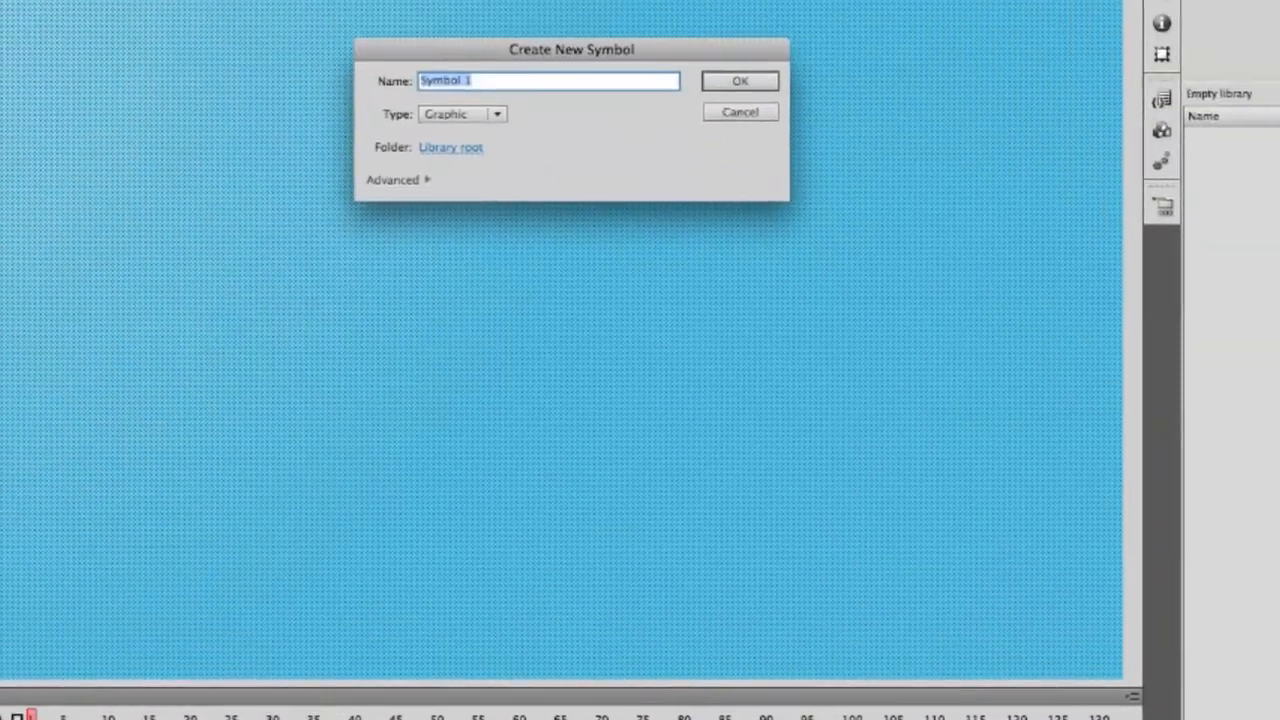
click(498, 117)
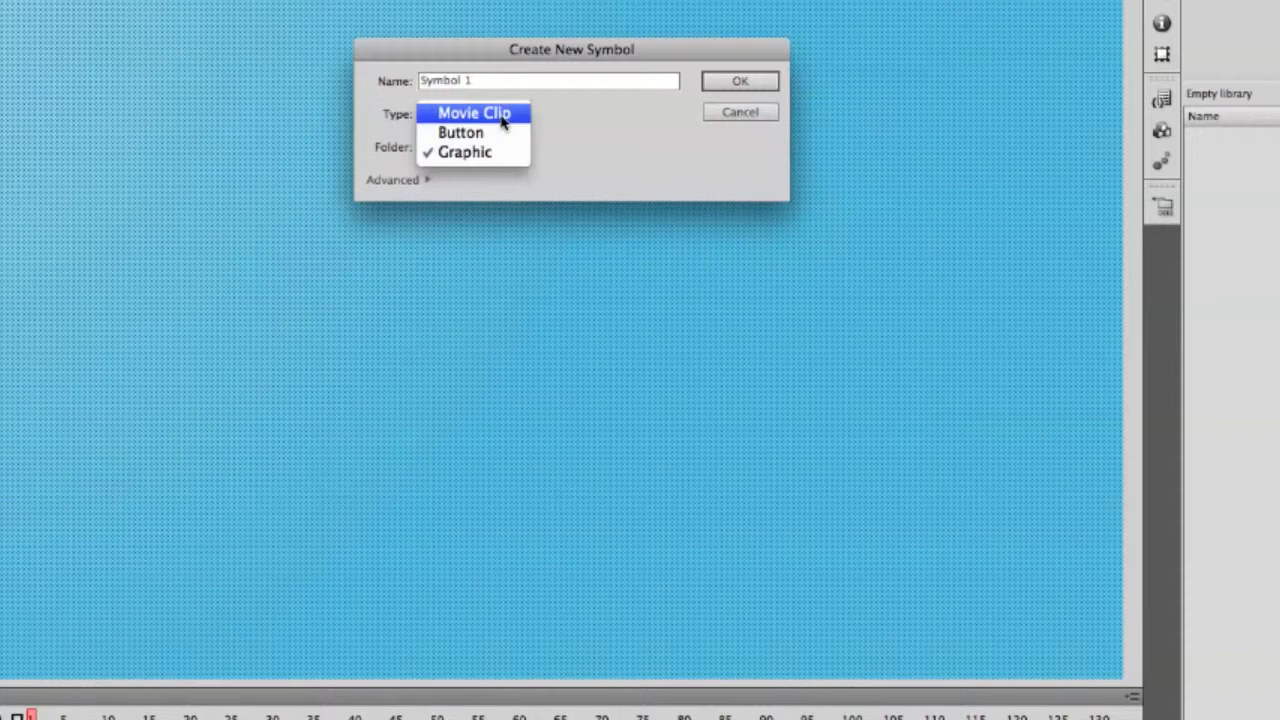
click(503, 115)
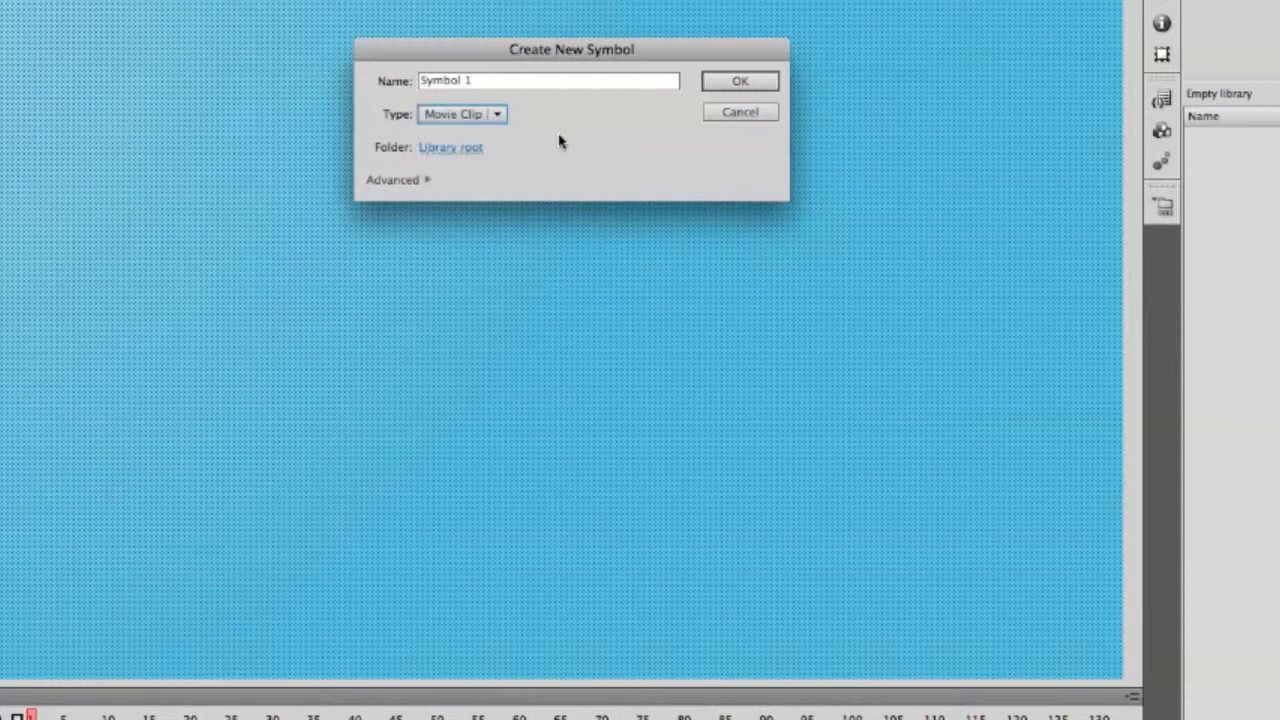
drag(476, 81, 417, 81)
text(Sunset)
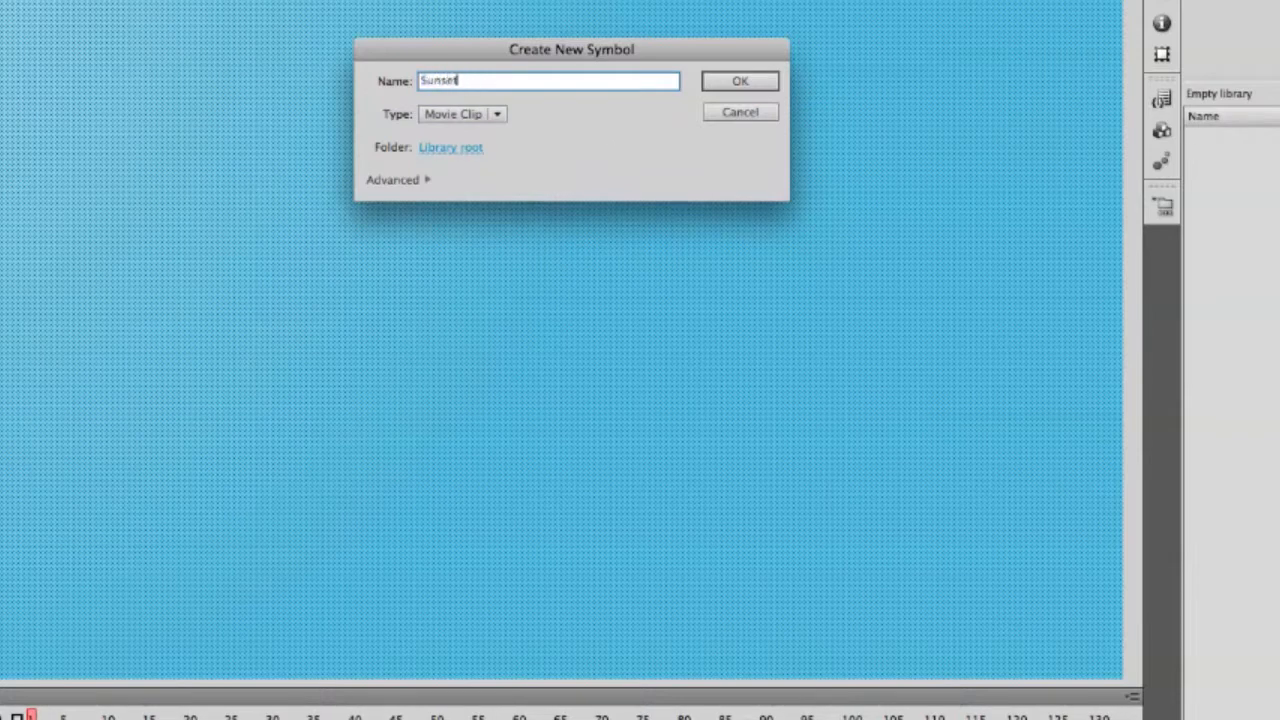
key(Return)
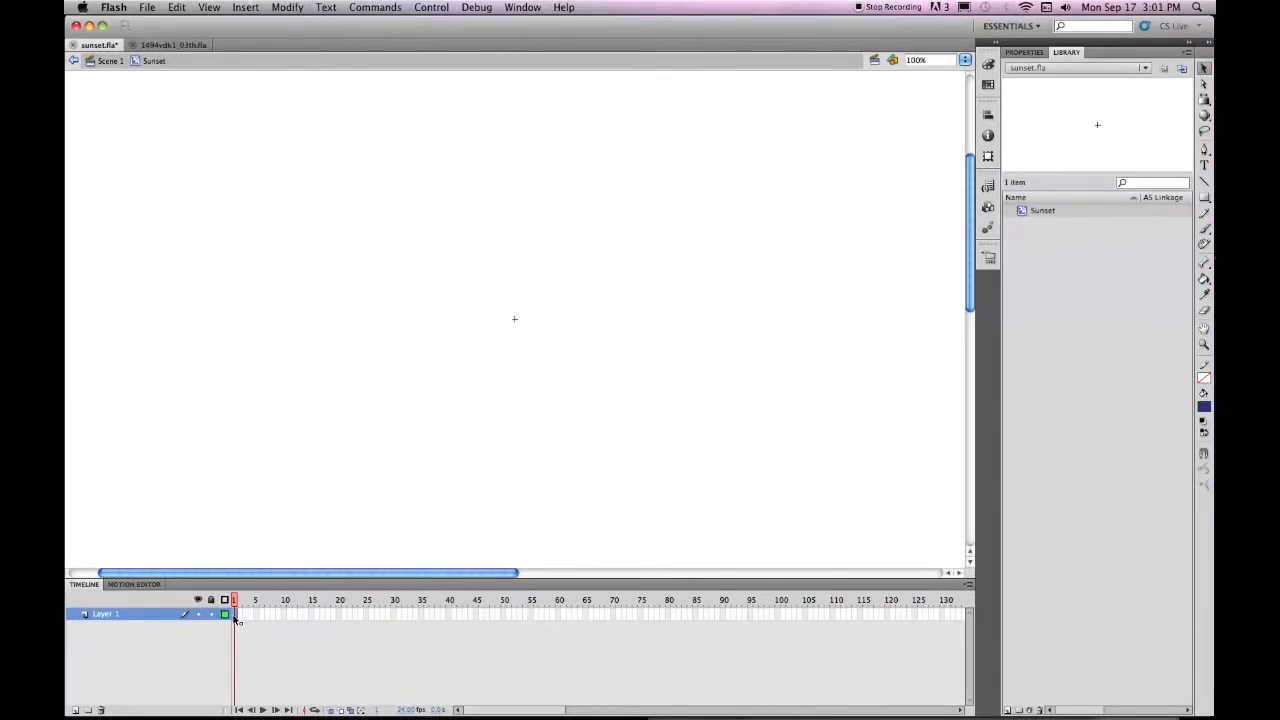
- Paste the copied layer into the Sunset movie clip's timeline and return to Scene 1
click(177, 7)
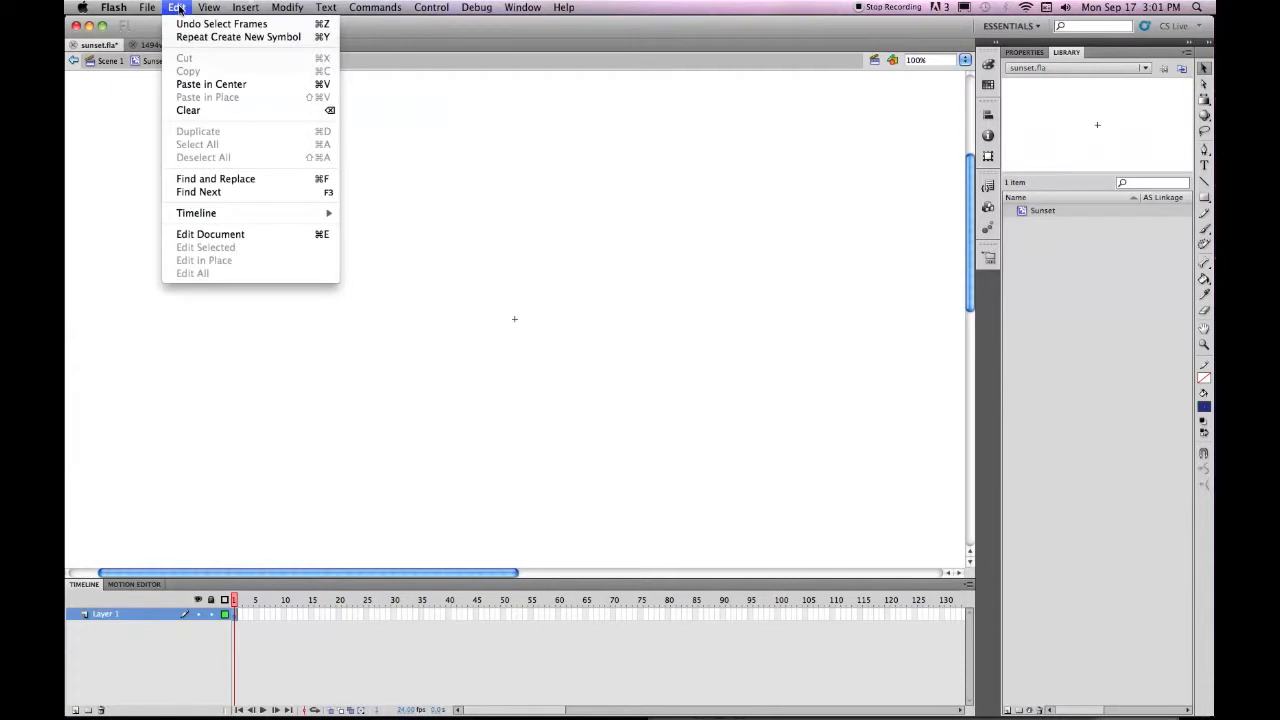
mouse_move(220, 218)
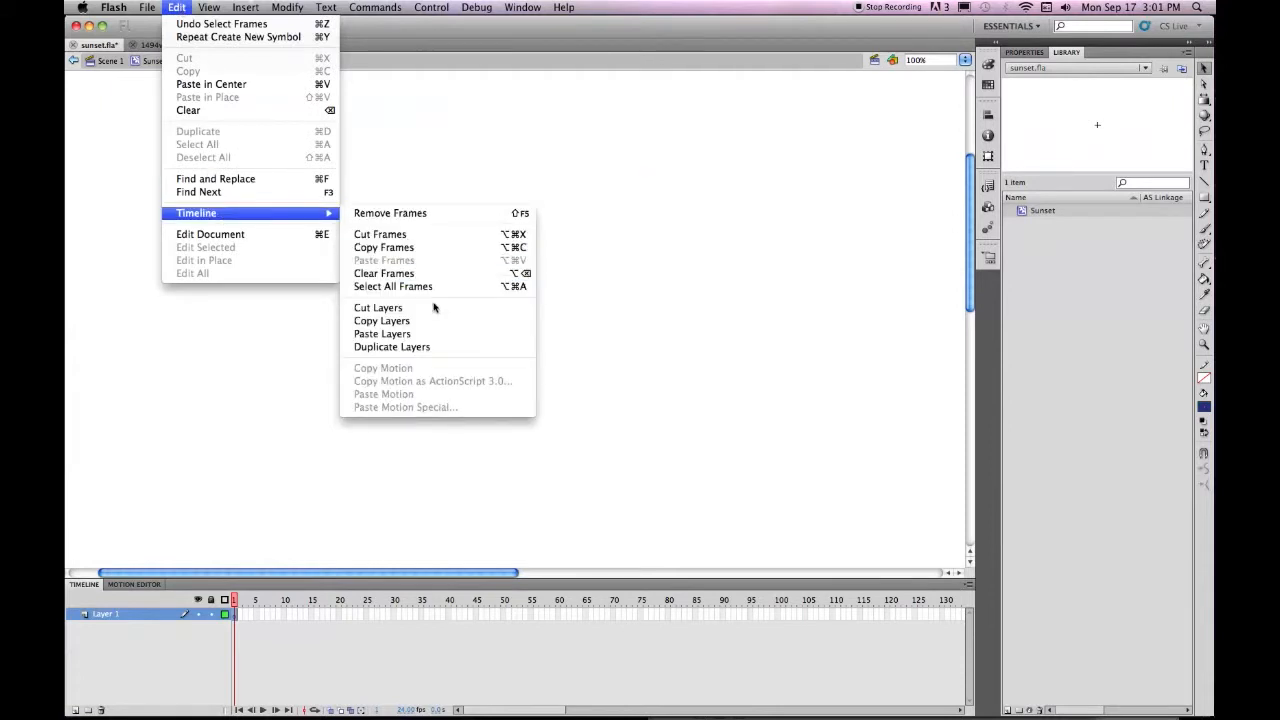
click(396, 336)
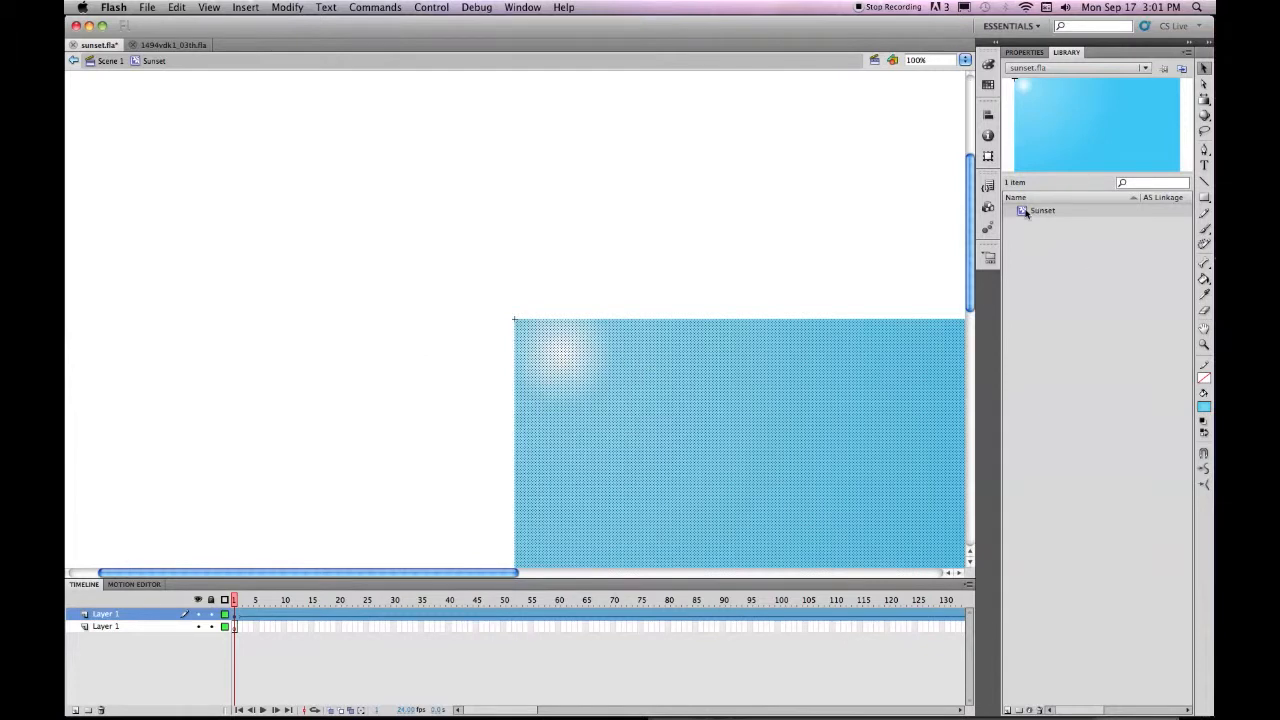
click(90, 62)
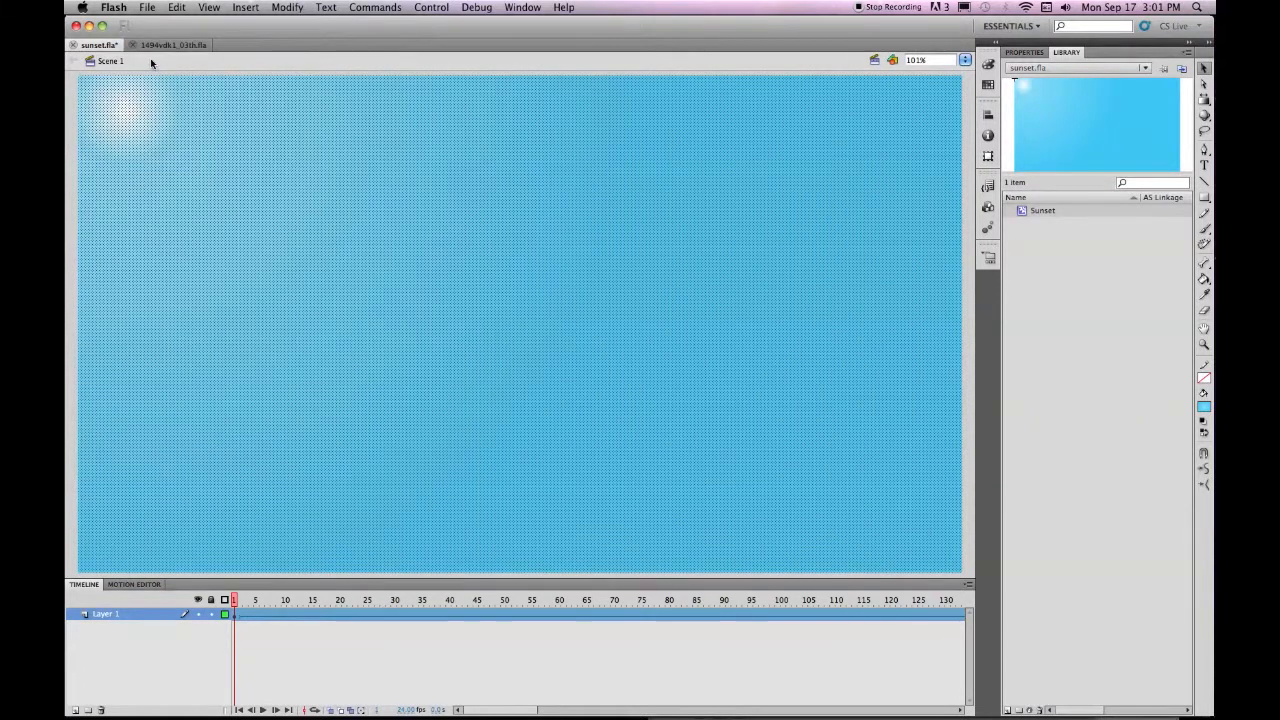
- Copy the Sunset movie clip into the library of 1494vdk1_03th.fla using a second library panel set to sunset.fla, and close that extra panel
click(160, 45)
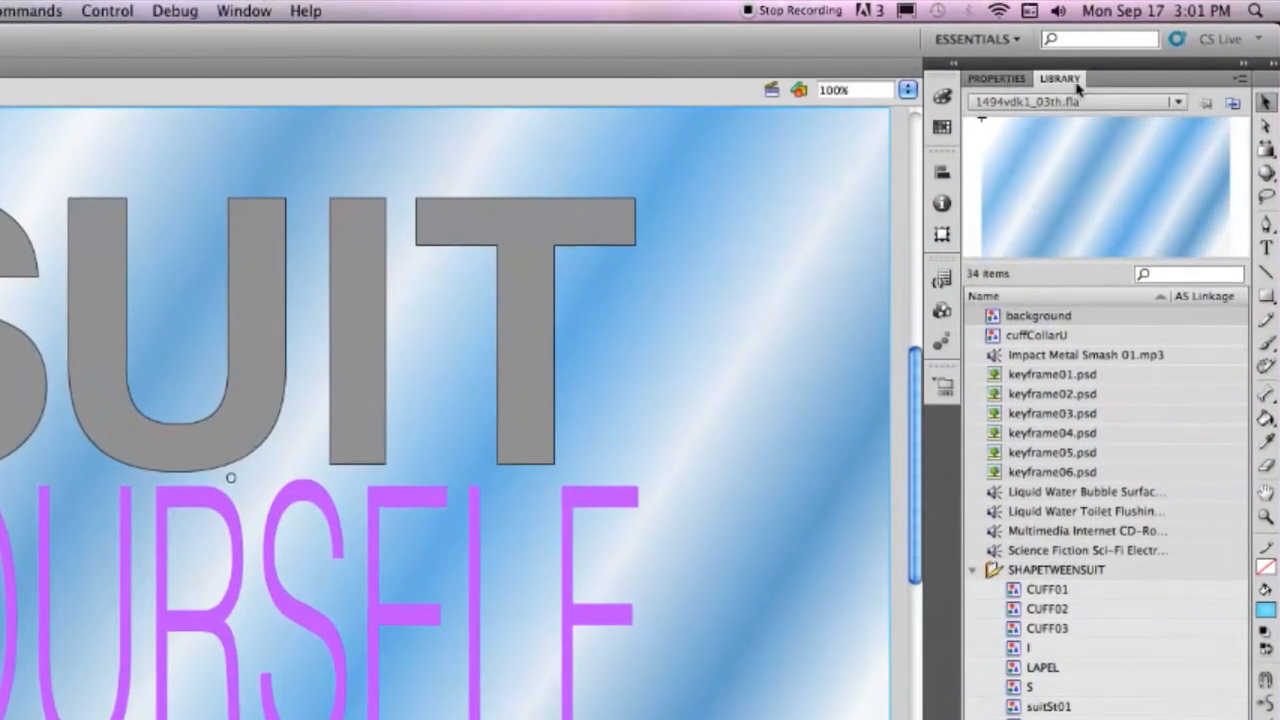
click(1234, 107)
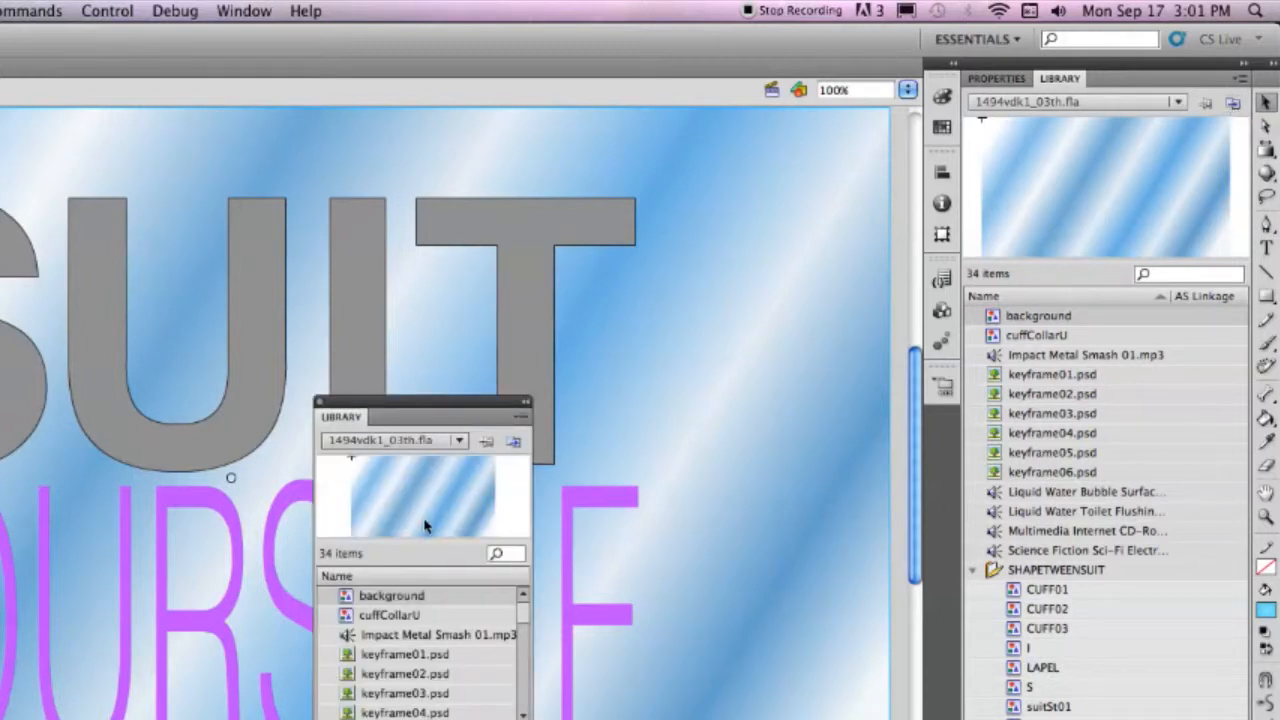
click(460, 442)
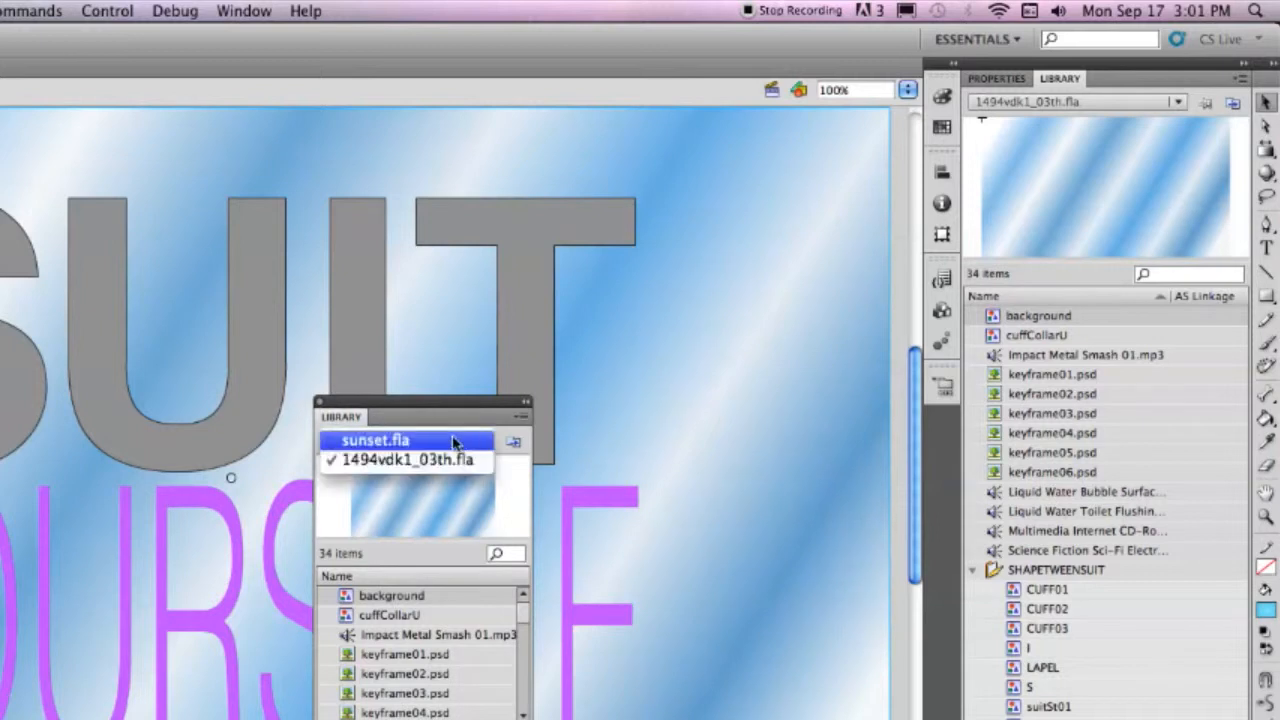
click(373, 441)
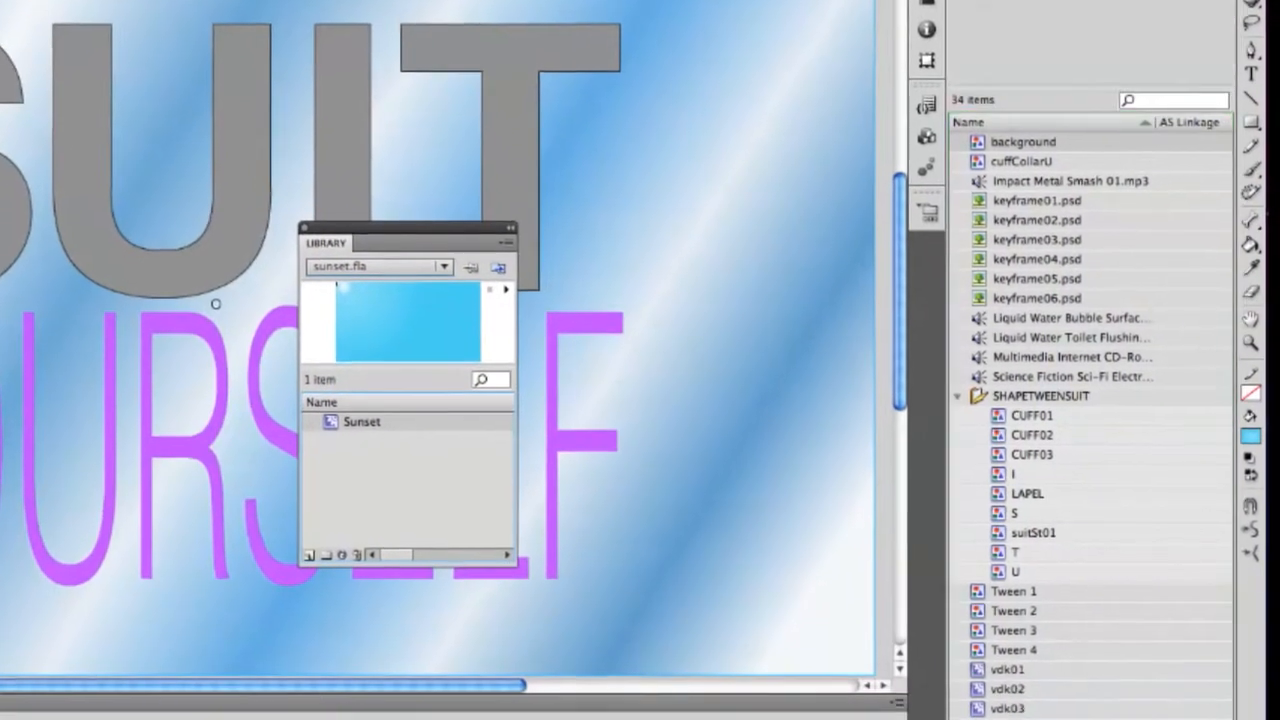
drag(362, 426, 1090, 705)
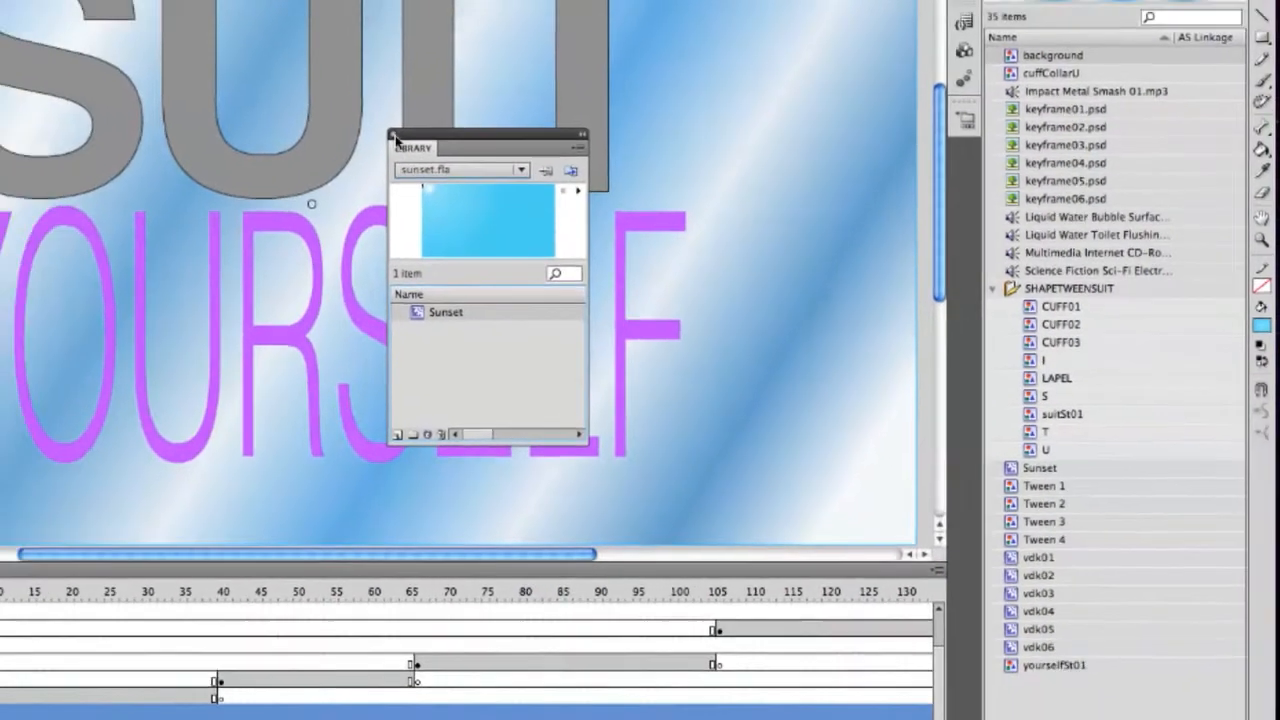
click(390, 134)
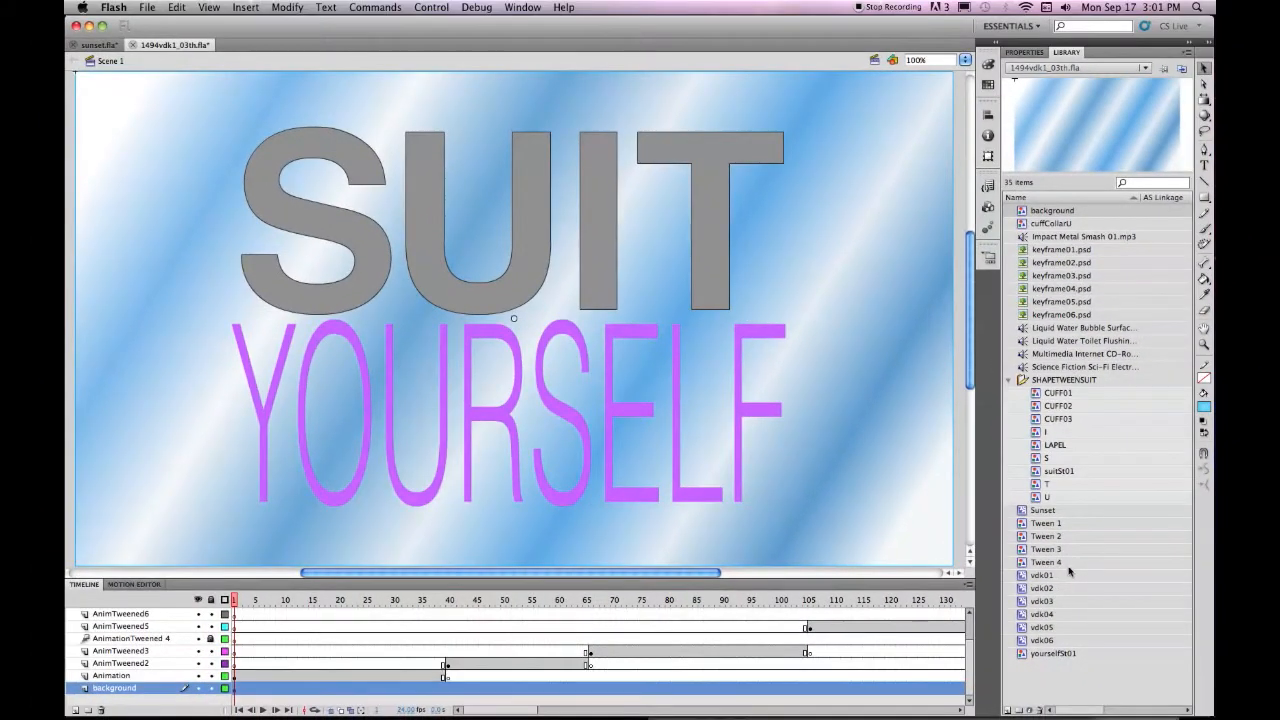
- Swap the background symbol instance on the stage for the Sunset symbol
click(1025, 52)
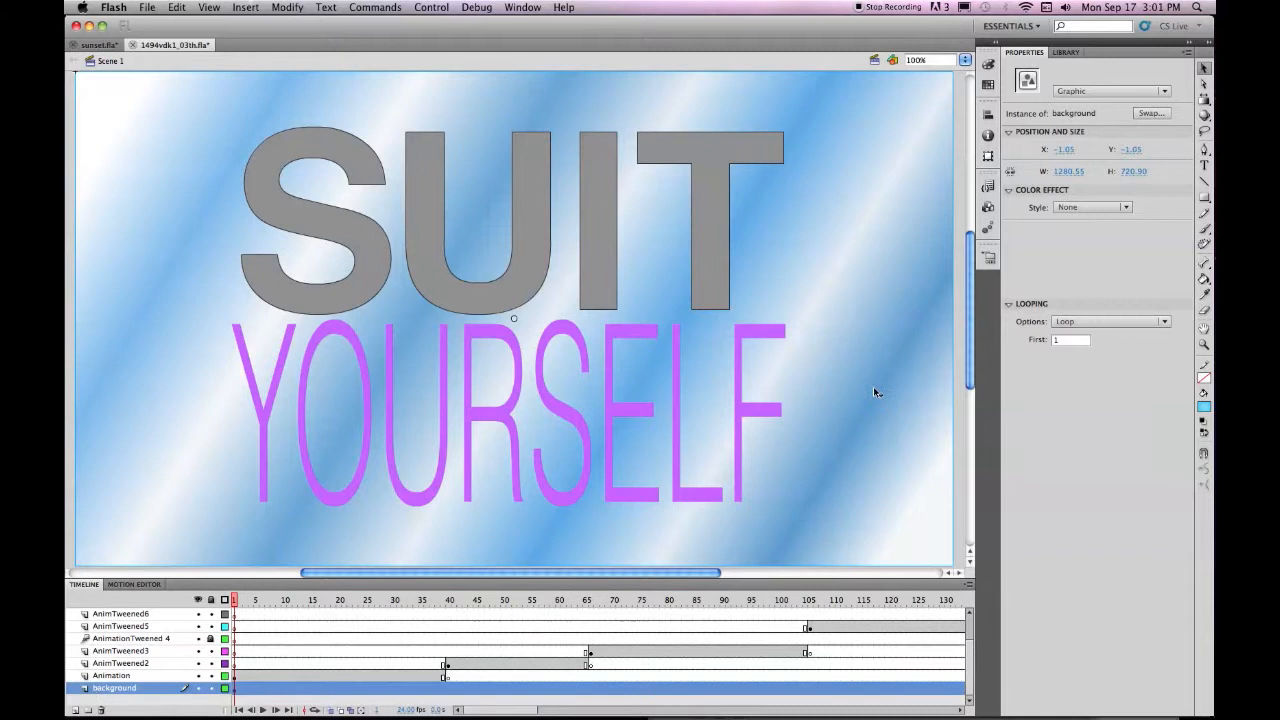
click(1150, 113)
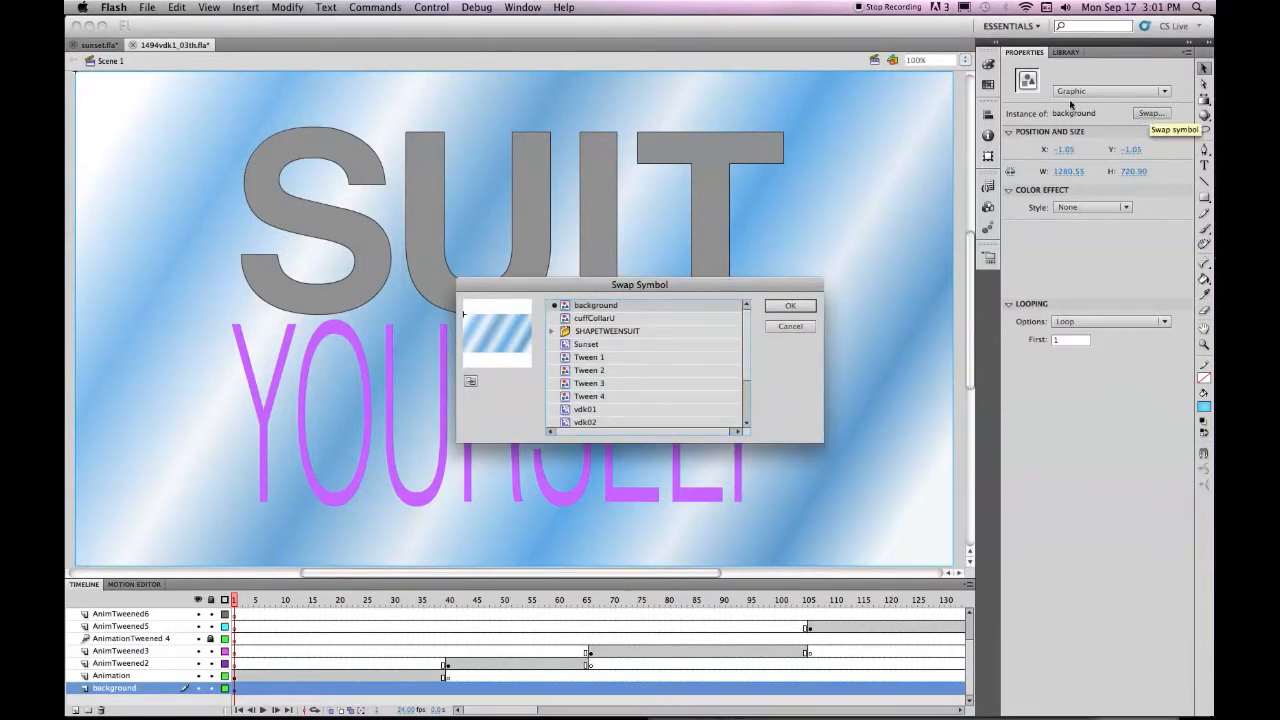
click(563, 345)
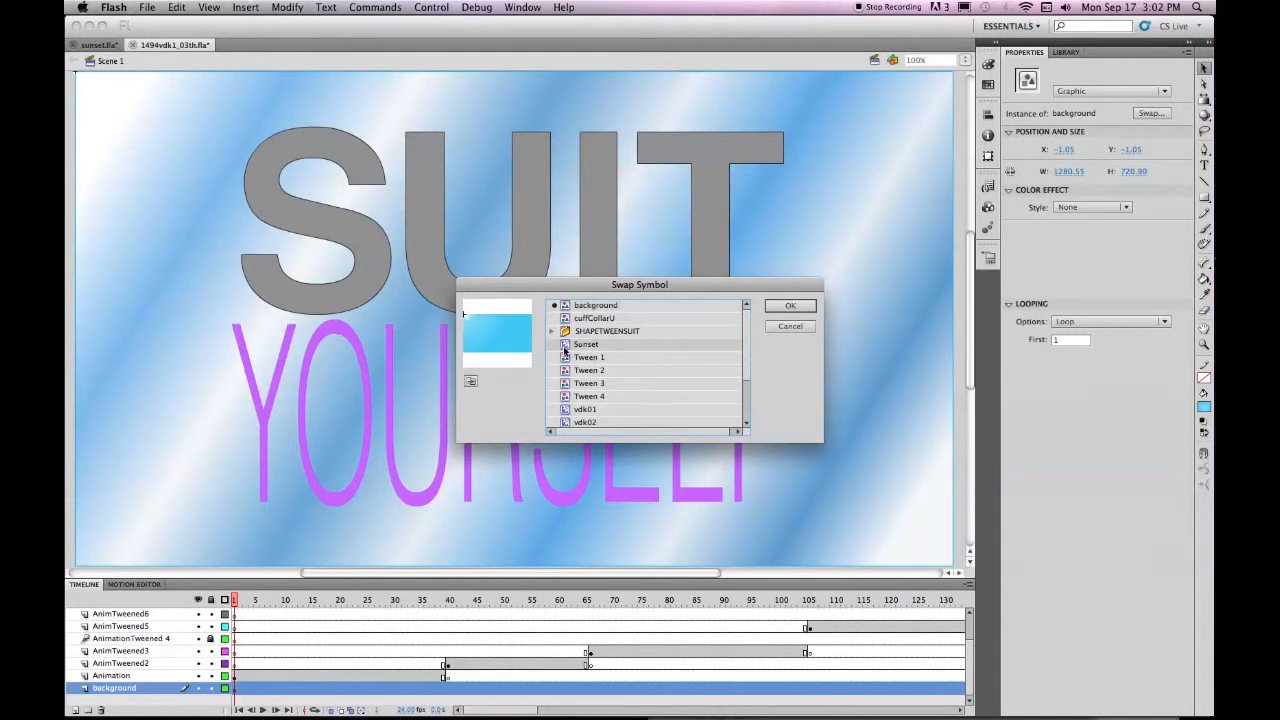
click(790, 305)
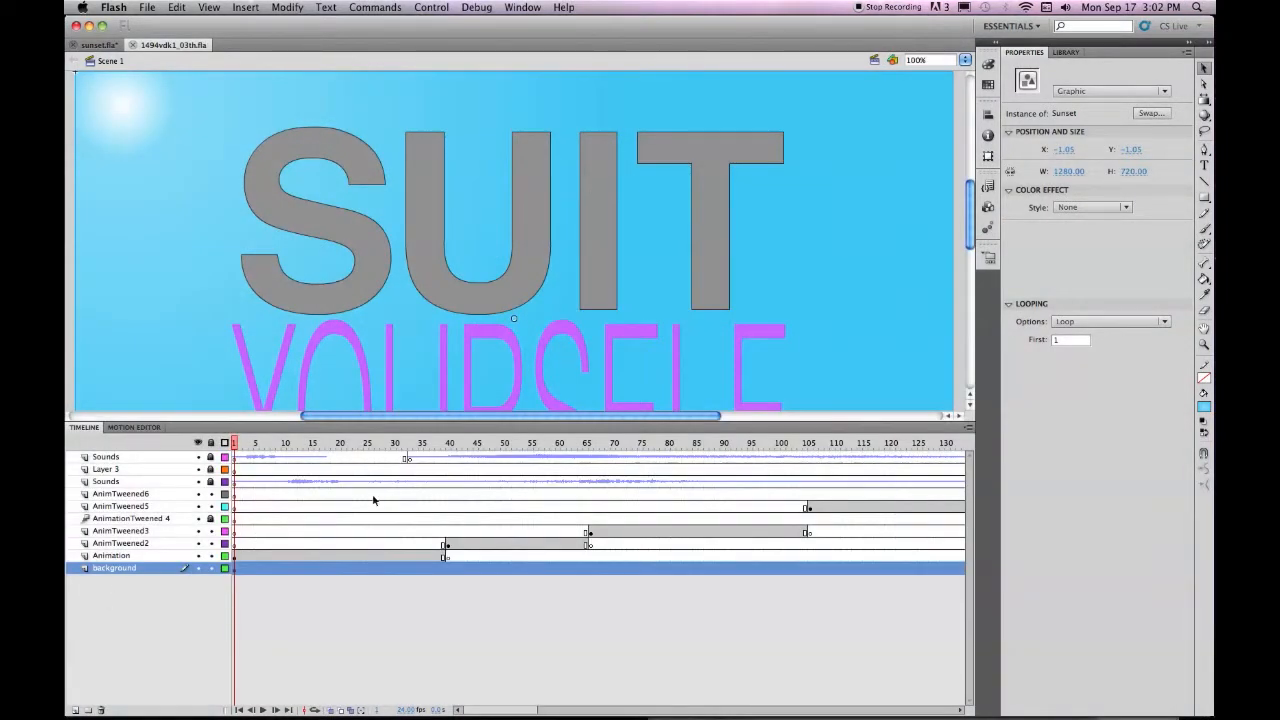
- Hide the AnimTweened2, AnimTweened3, AnimationTweened 4, AnimTweened5 and AnimTweened6 layers and return the playhead to frame 1
click(447, 543)
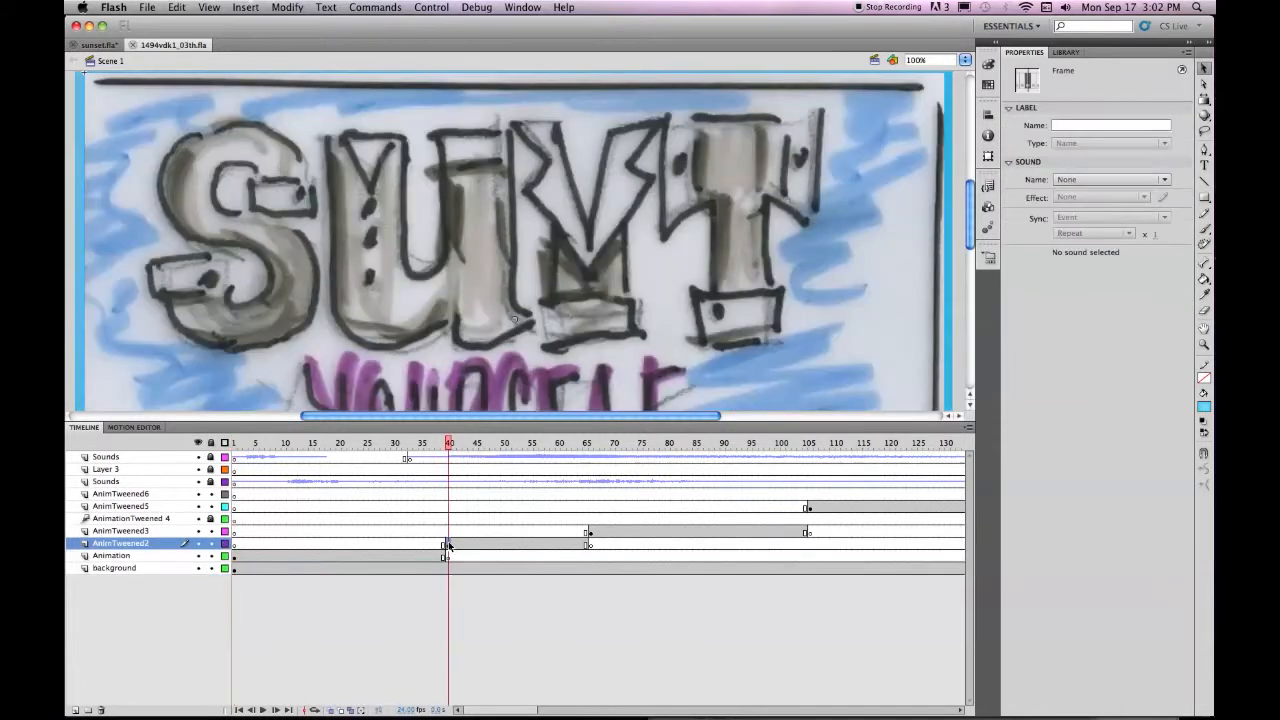
click(198, 543)
click(198, 519)
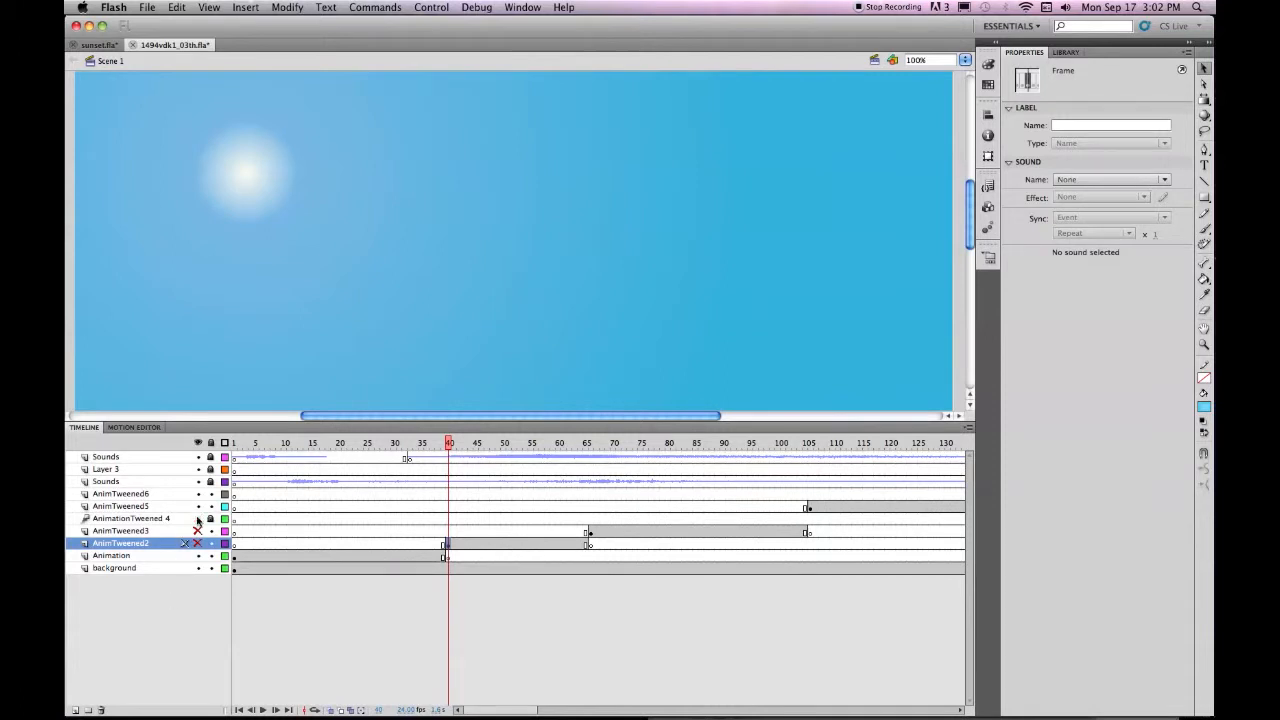
click(198, 496)
click(198, 519)
drag(448, 444, 219, 434)
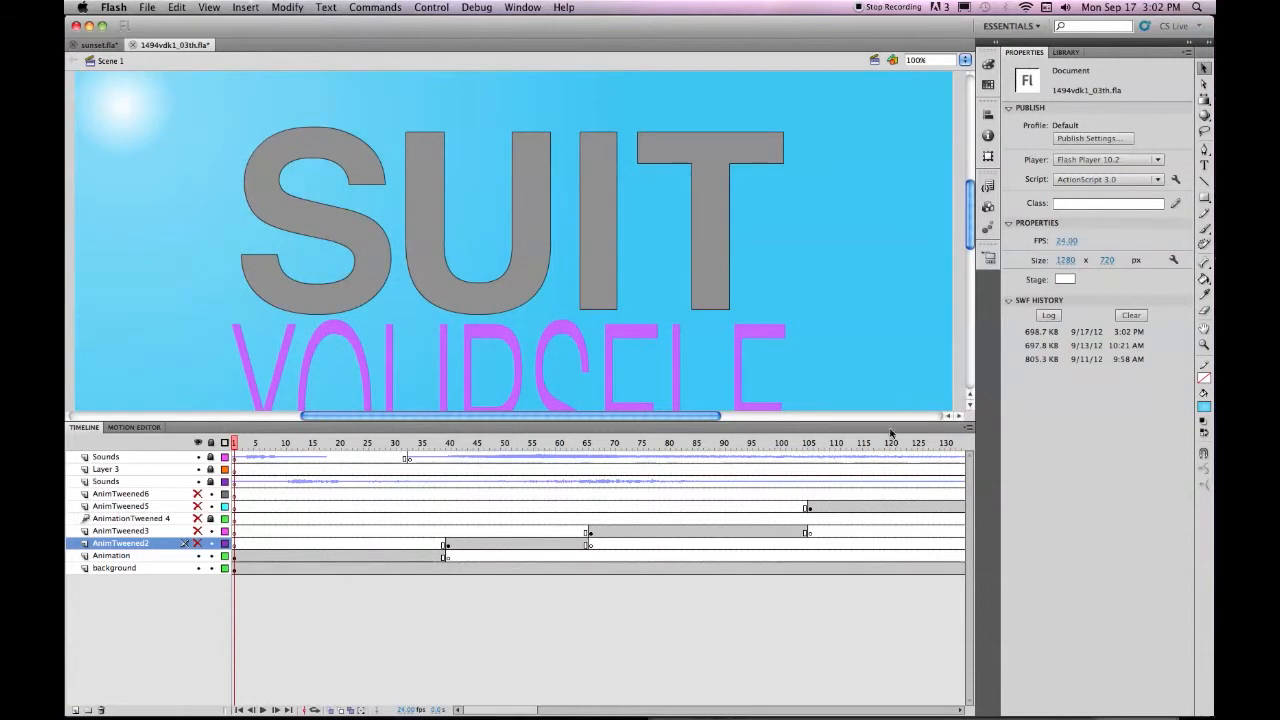
- Shrink the timeline to reveal the full stage, enable loop playback and play the animation
drag(885, 430, 884, 582)
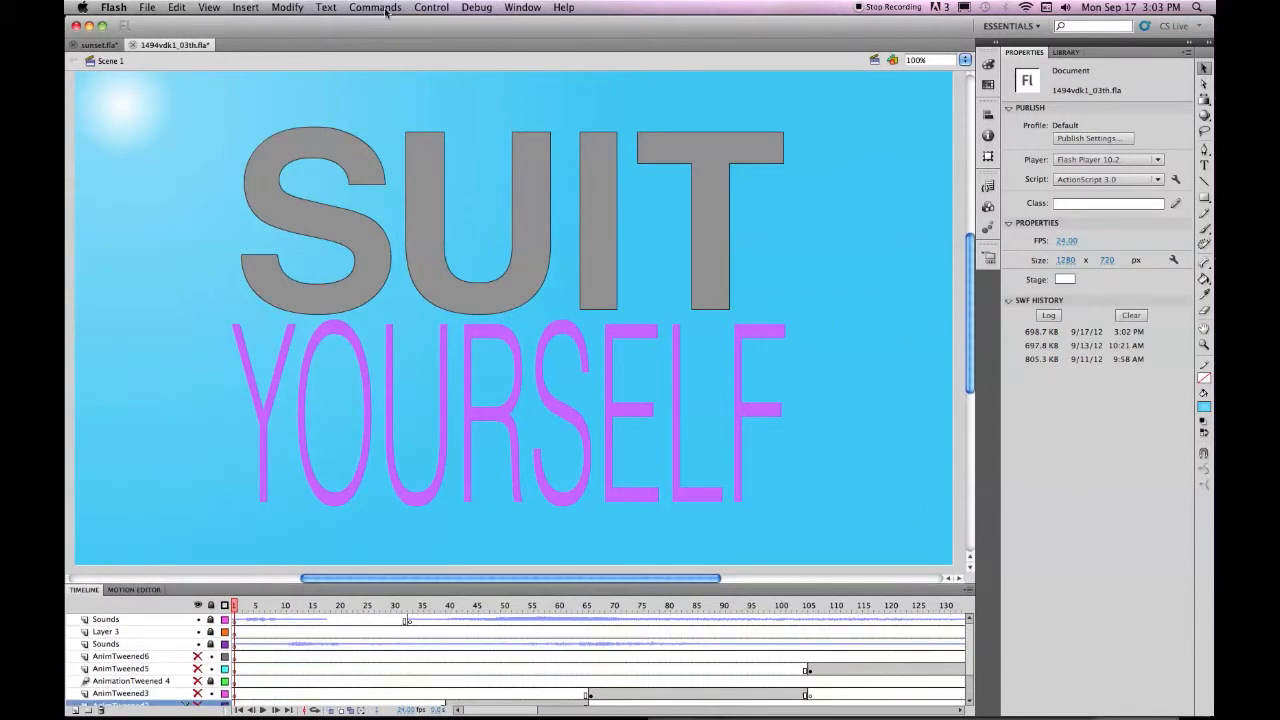
click(420, 8)
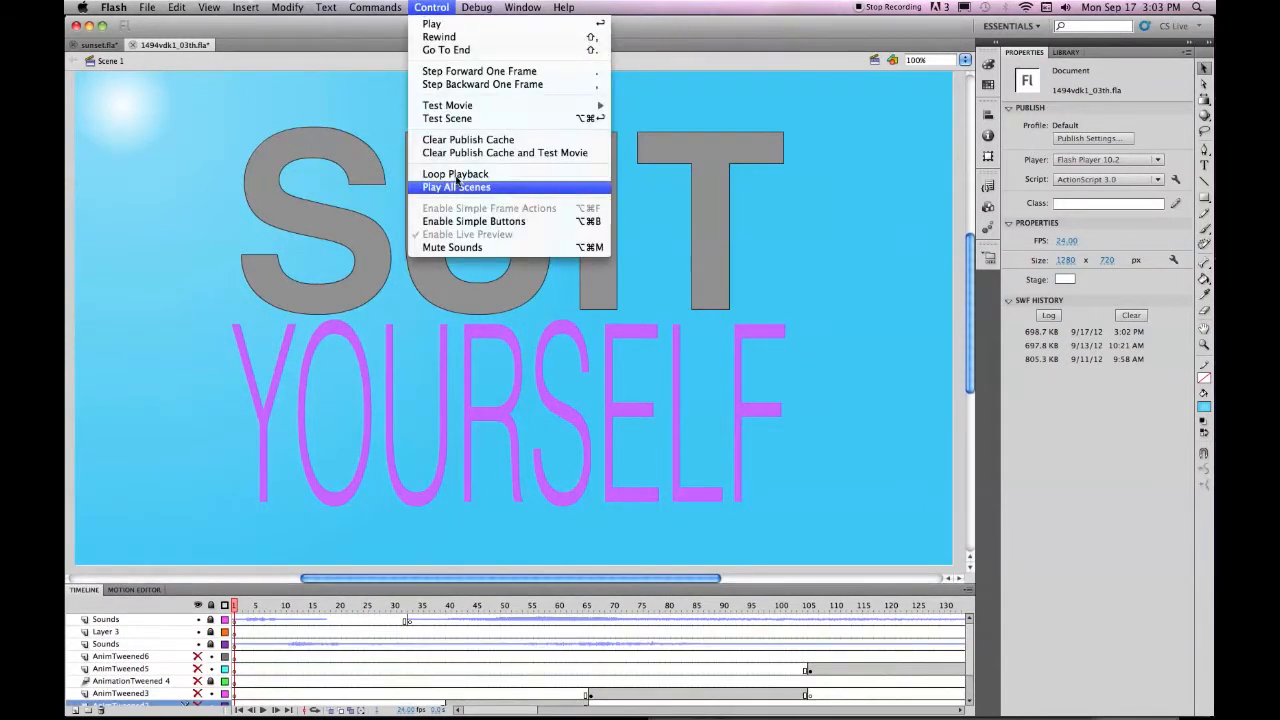
click(455, 175)
click(426, 7)
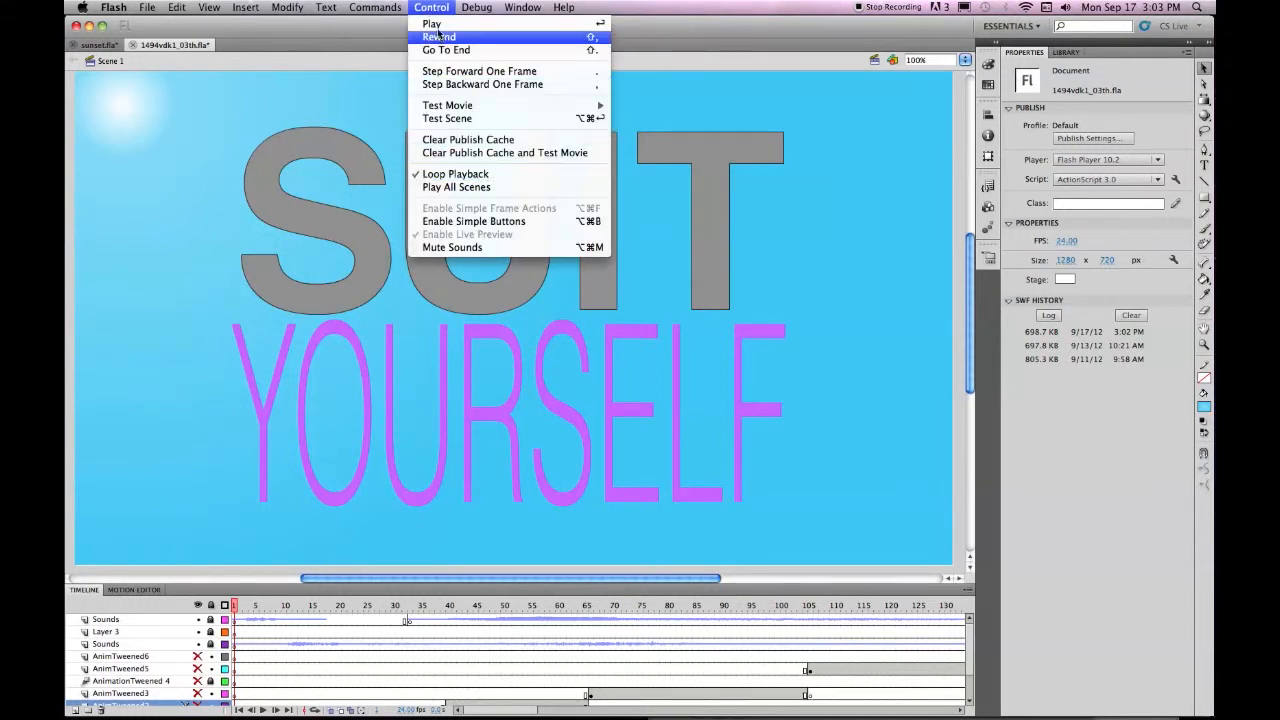
click(436, 25)
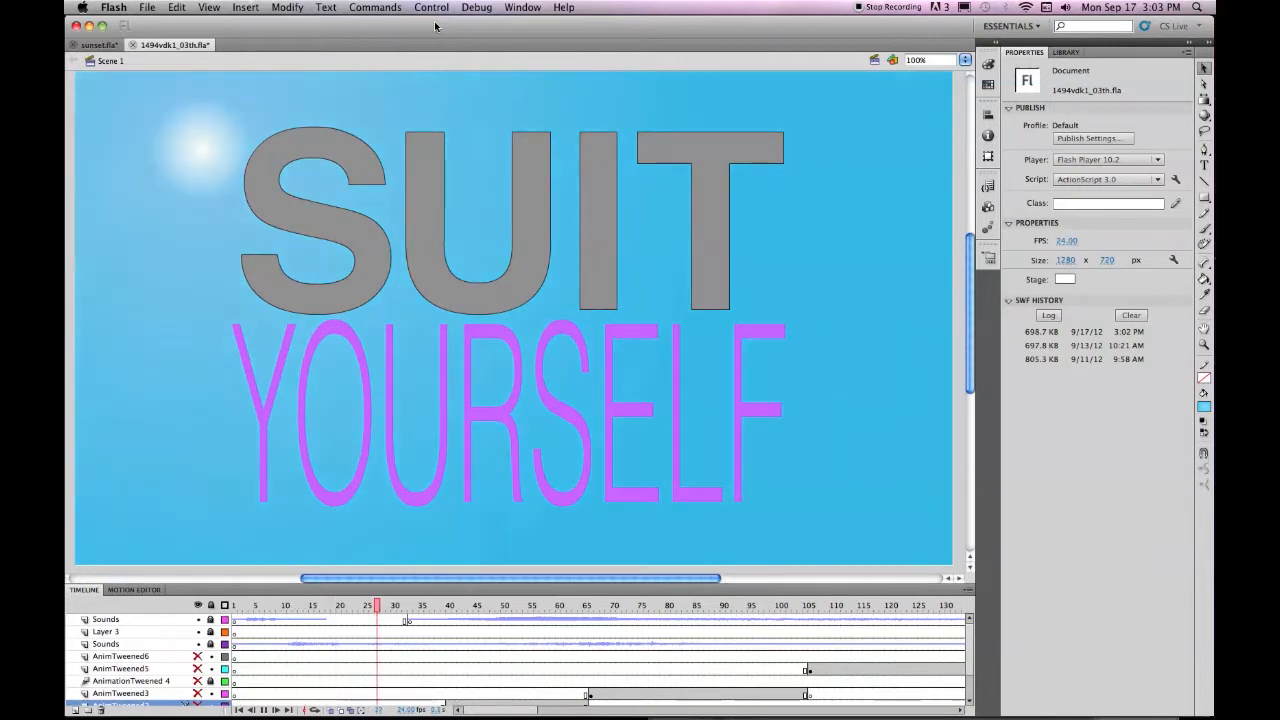